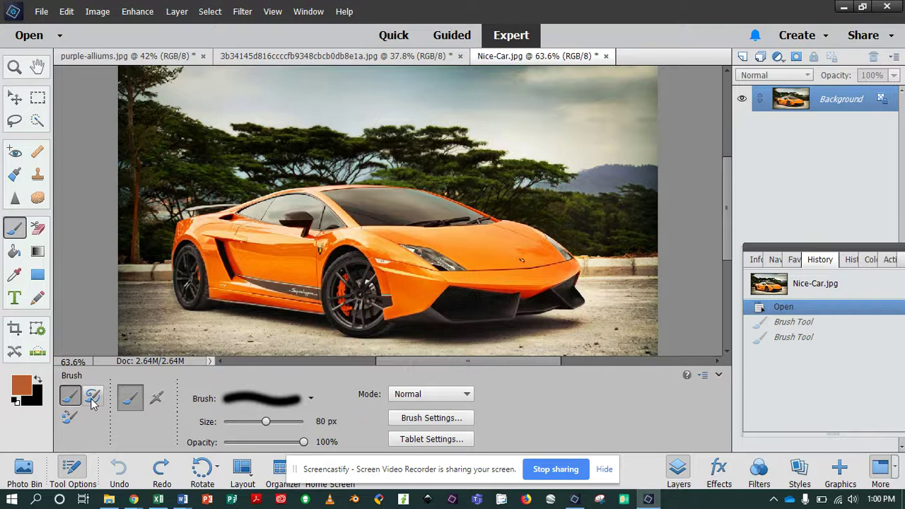
- Look through the options of the Impressionist Brush, Color Replacement and standard Brush tools
left_click(92, 398)
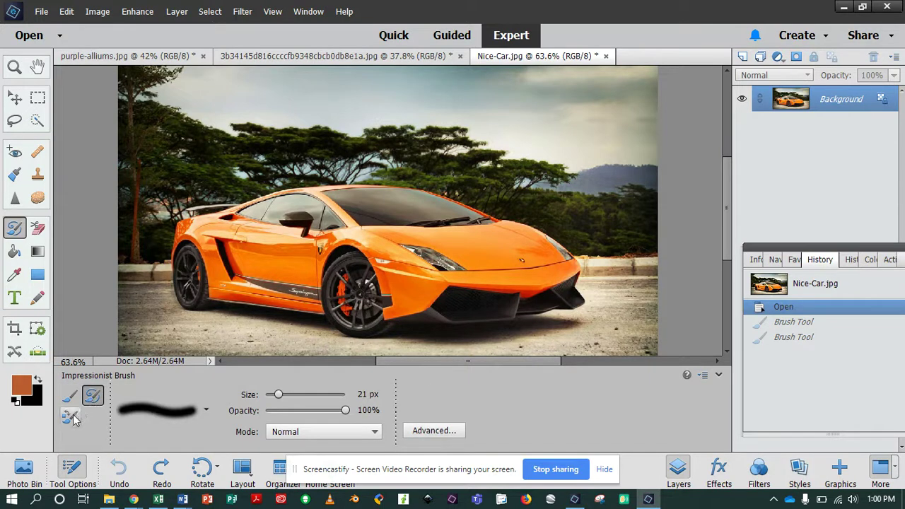
left_click(71, 417)
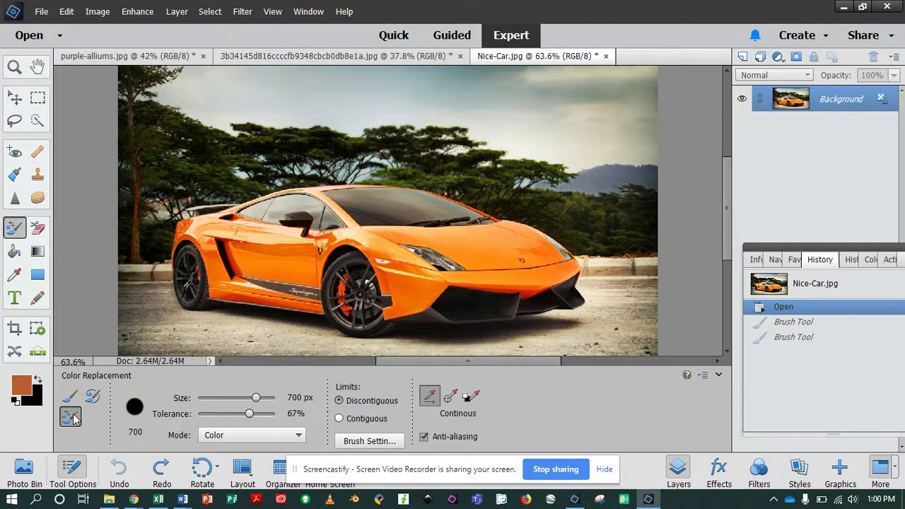
left_click(70, 397)
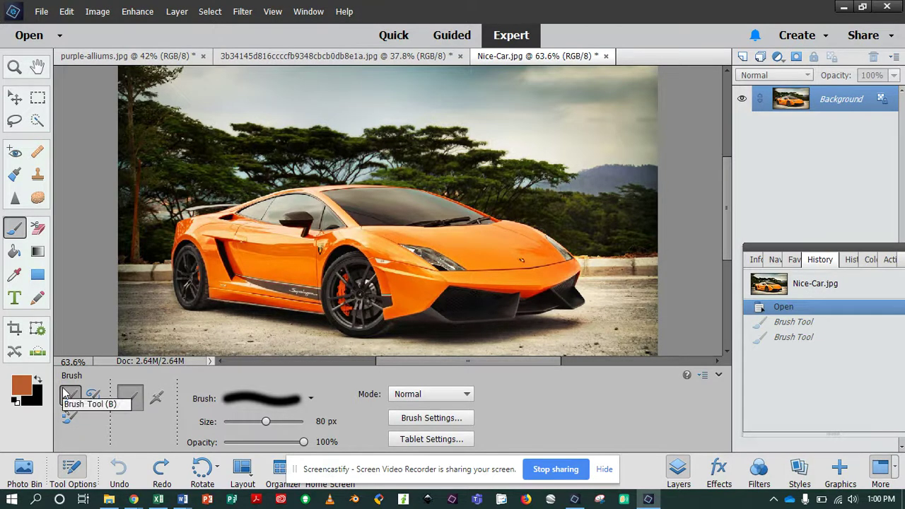
- Examine the Brush tool's blending modes, brush settings and default brush presets, as well as the foreground color picker
left_click(461, 395)
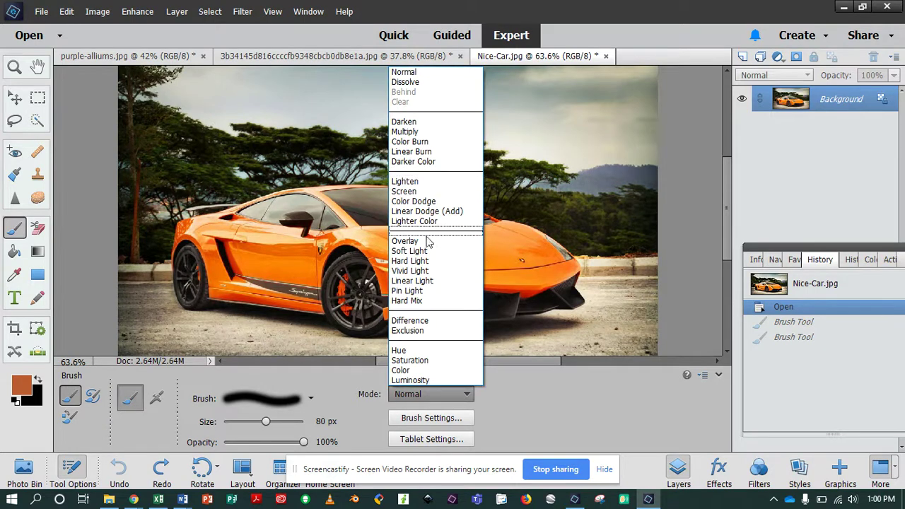
left_click(464, 415)
left_click(456, 419)
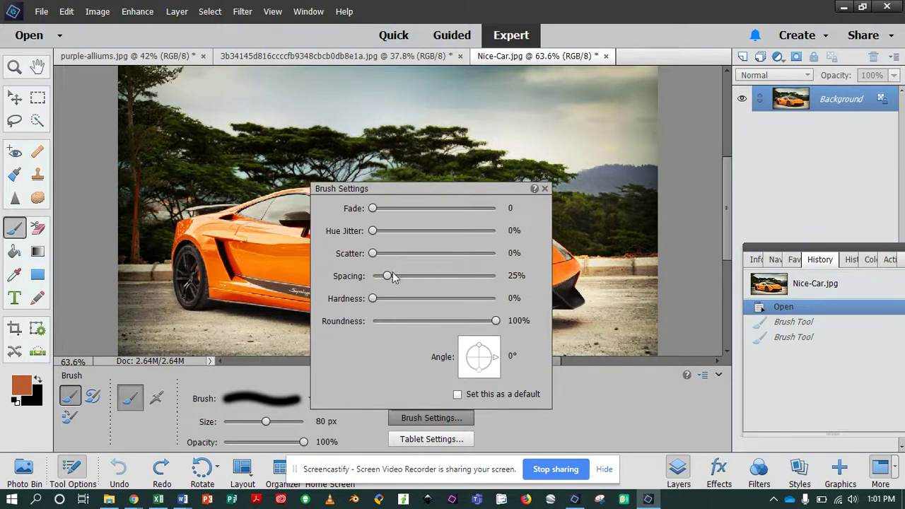
left_click(595, 390)
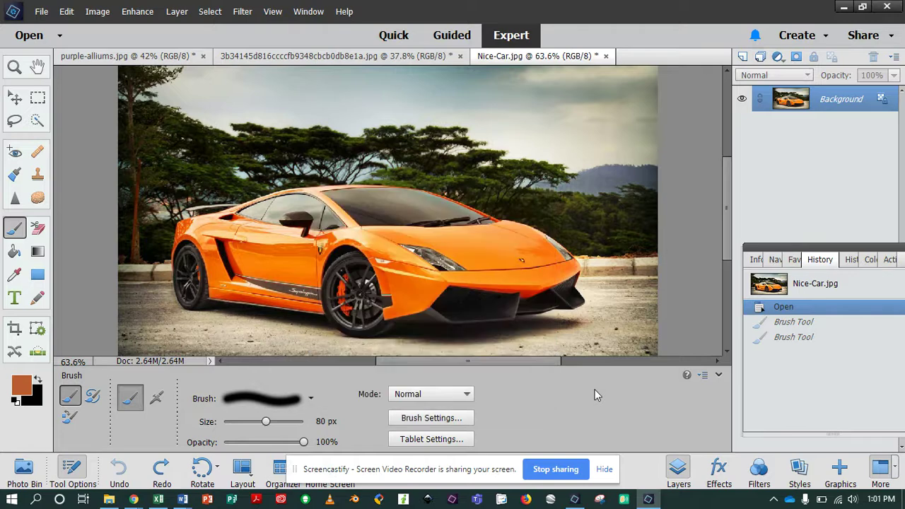
left_click(265, 400)
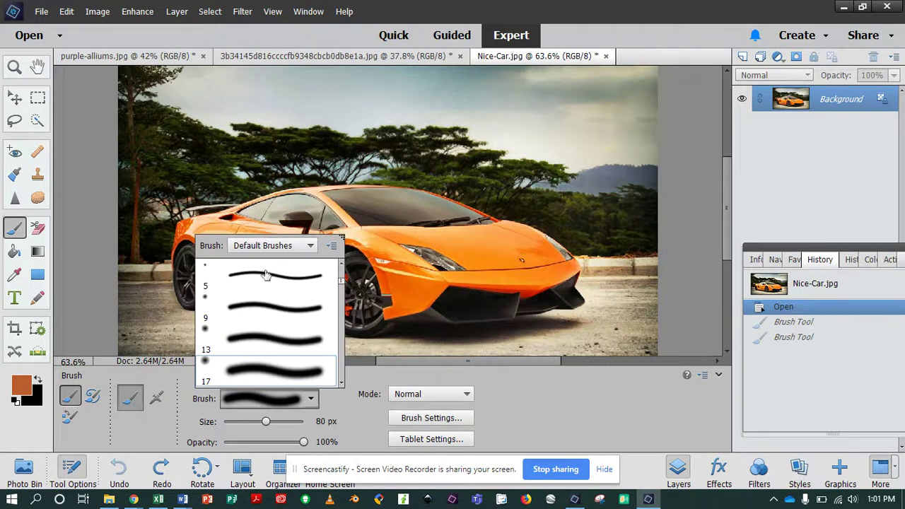
left_click(576, 424)
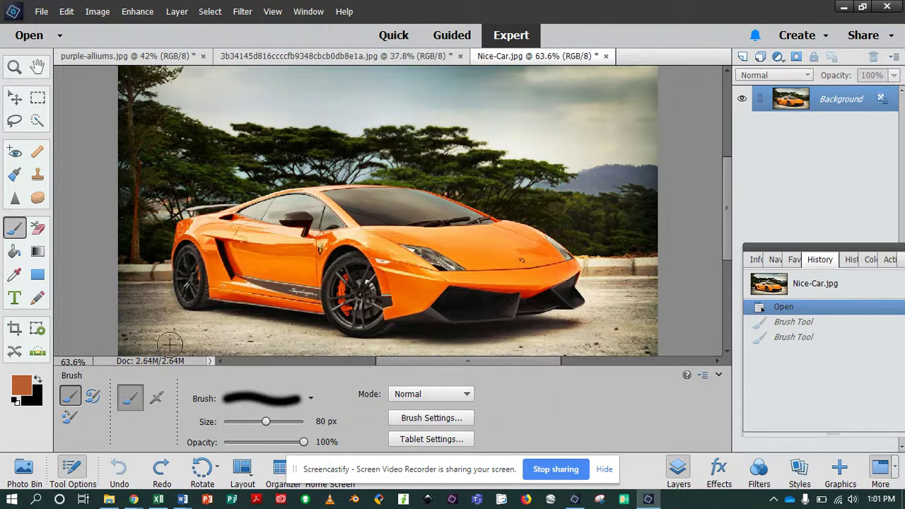
left_click(27, 381)
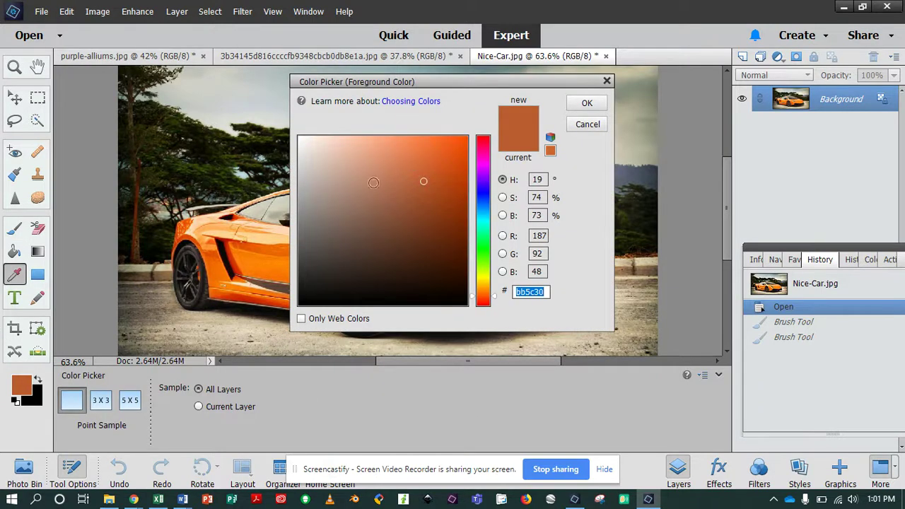
left_click(607, 80)
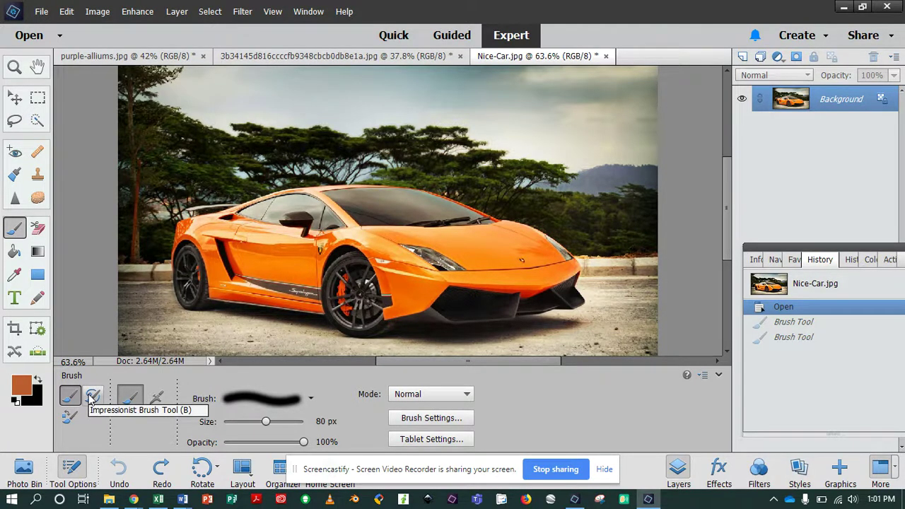
- Switch to the Color Replacement tool and reduce its brush size to 175 px
left_click(70, 417)
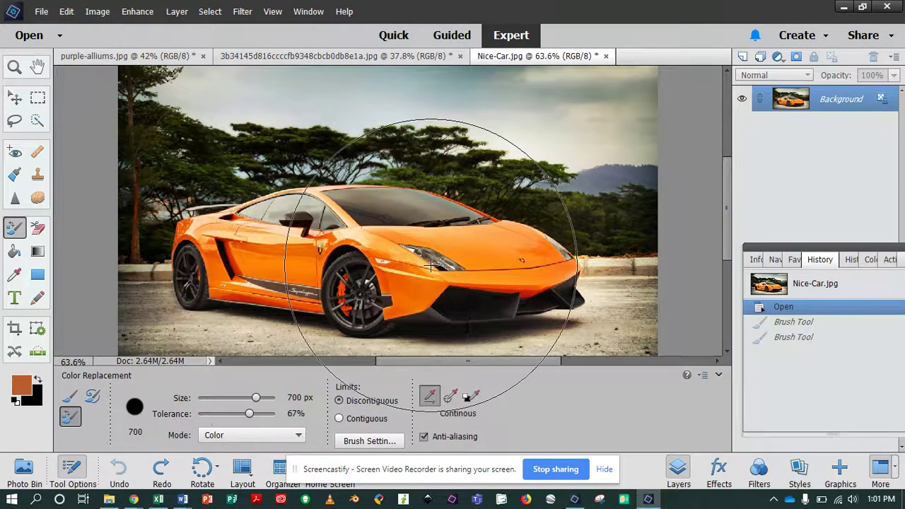
key("bracketleft")
key("bracketleft")
key("bracketleft")
key("bracketleft")
key("bracketleft")
key("bracketleft")
key("bracketleft")
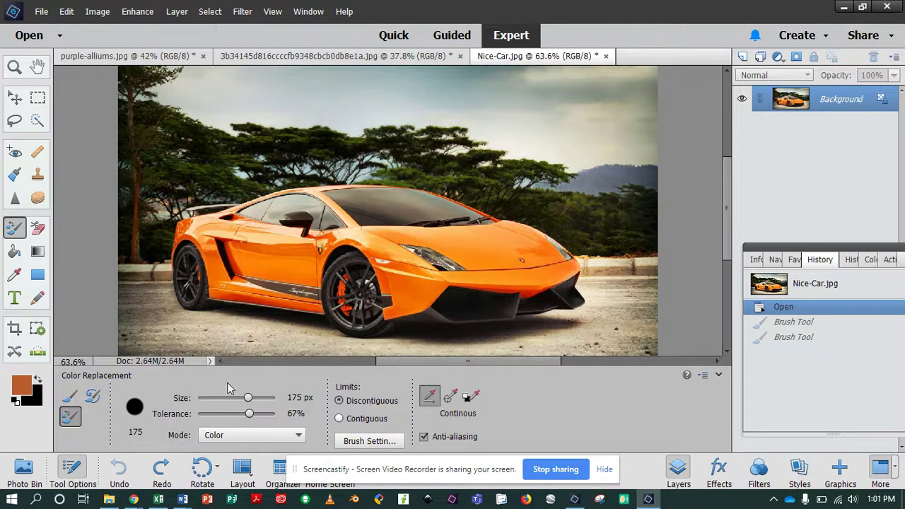
- Duplicate the open Nice-Car.jpg image as a new document named After
left_click(37, 482)
right_click(291, 423)
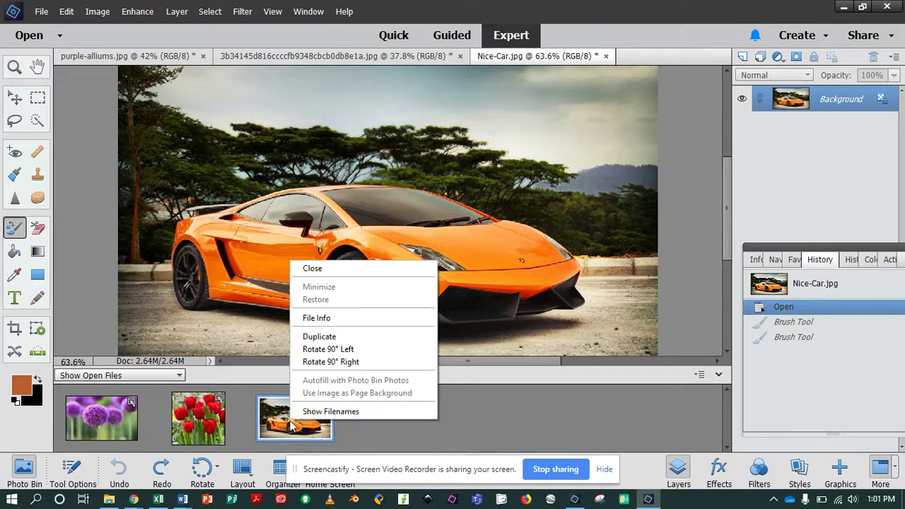
left_click(333, 338)
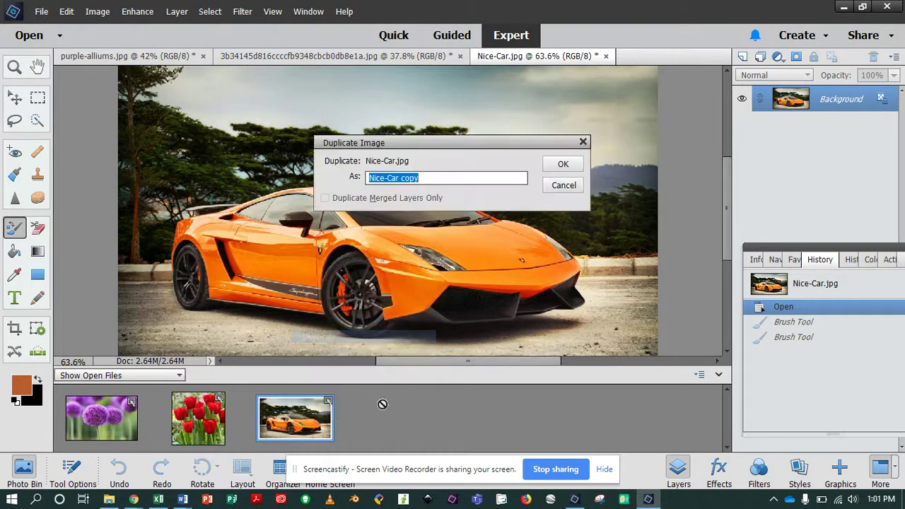
type("After")
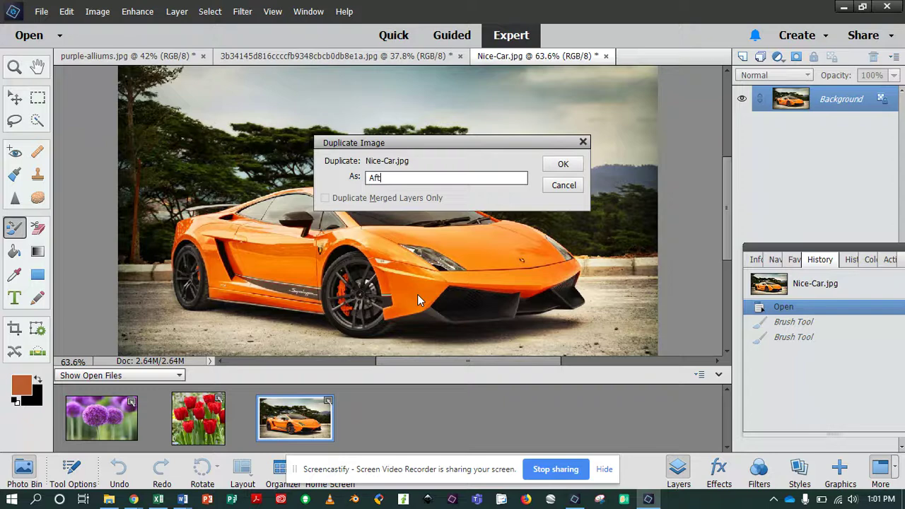
left_click(574, 165)
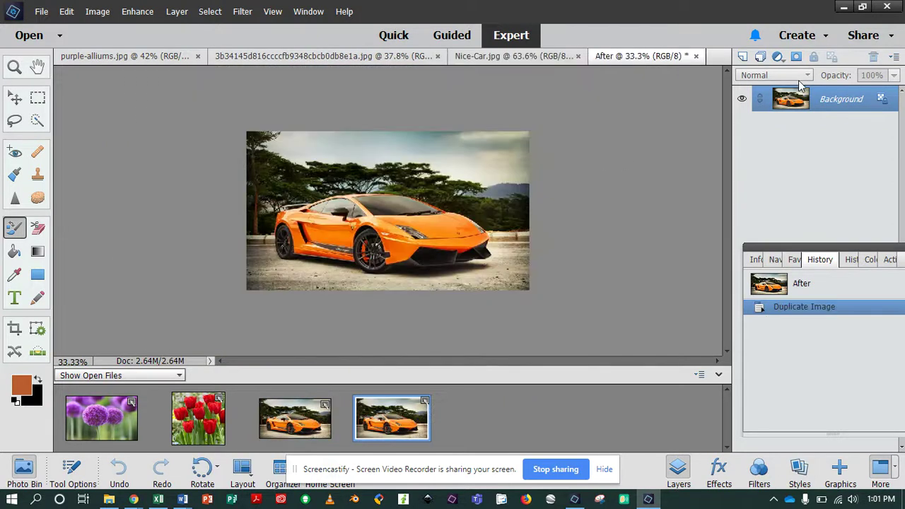
- Convert the locked Background of the After image into a regular layer
left_click(874, 104)
left_click(524, 155)
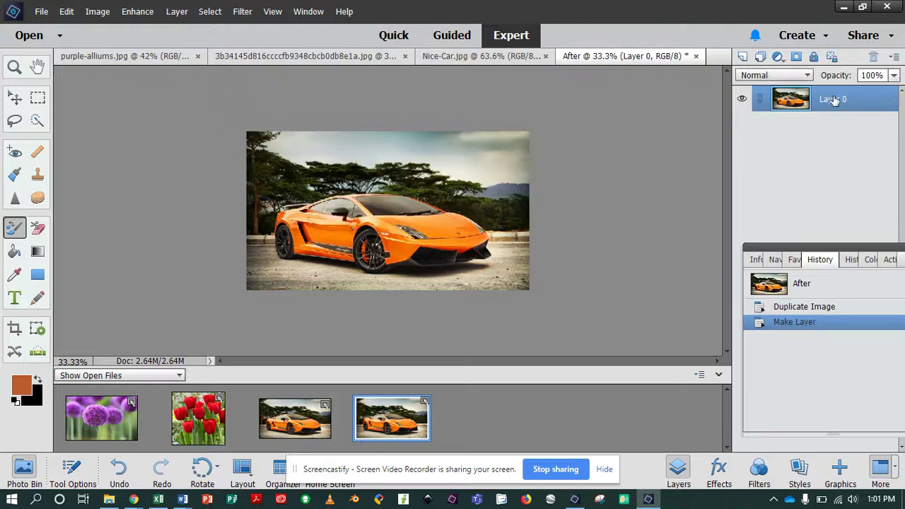
scroll(466, 219, "up", 5)
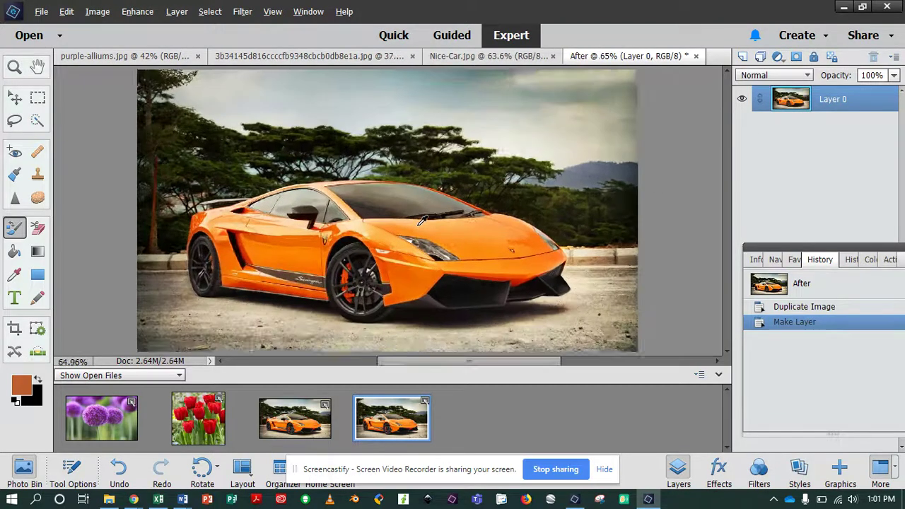
- Set the Color Replacement tool's limits to Contiguous and review its brush settings
left_click(15, 227)
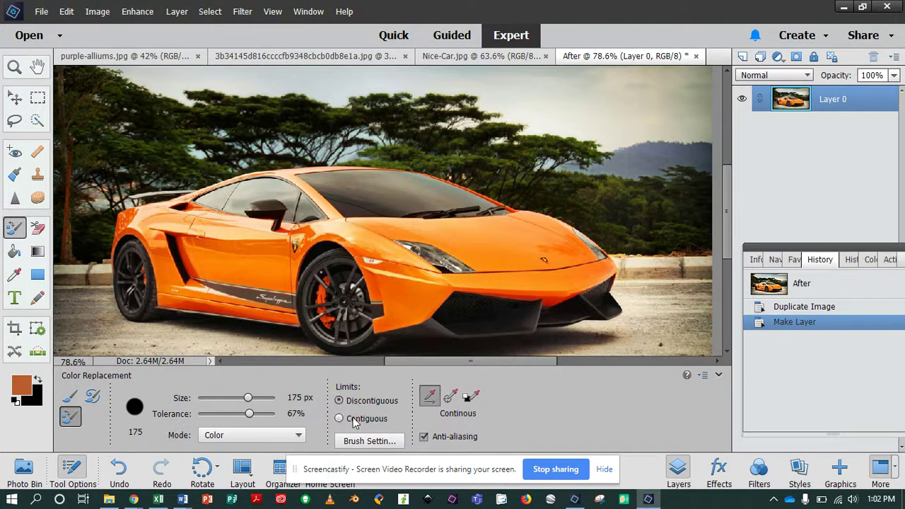
left_click(374, 441)
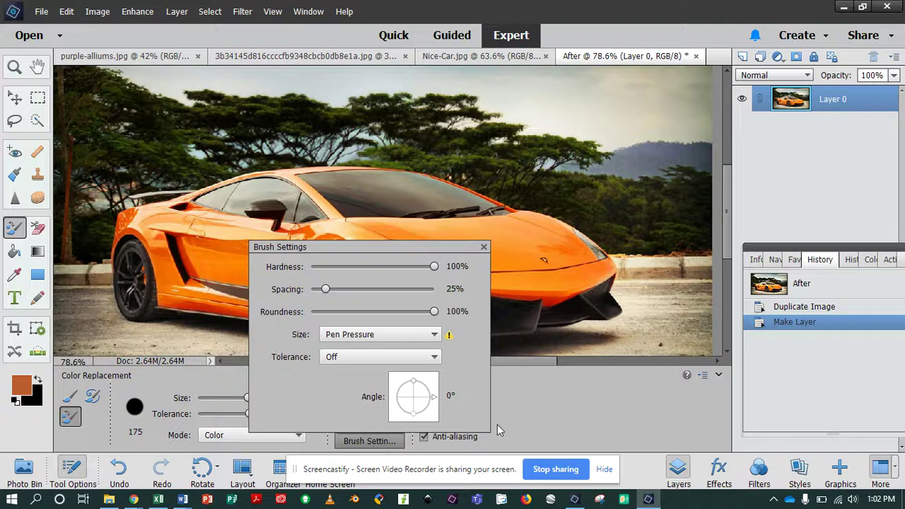
left_click(566, 419)
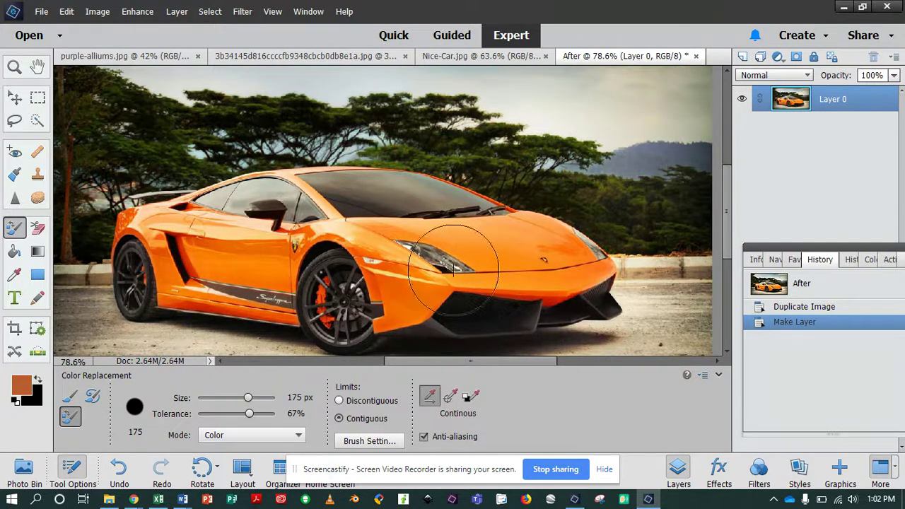
- Set the foreground color to a bright, highly saturated yellow
left_click(27, 389)
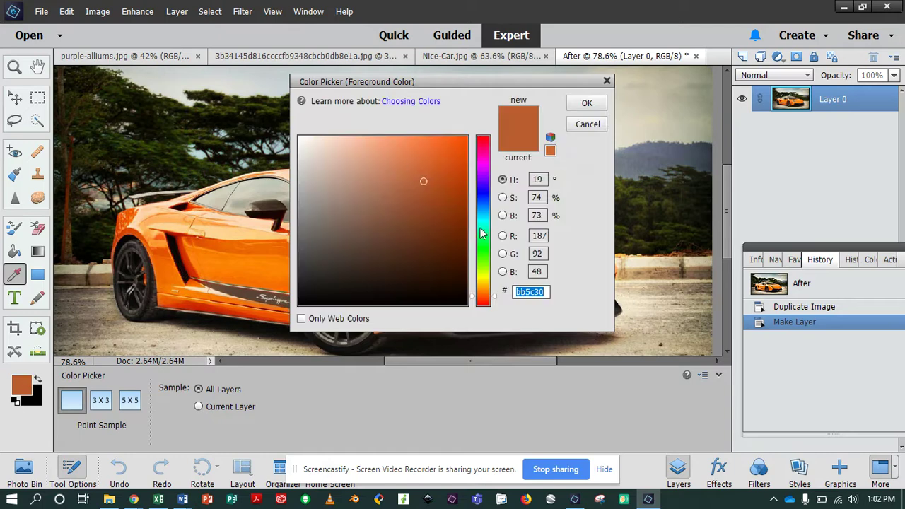
left_click_drag(480, 263, 483, 278)
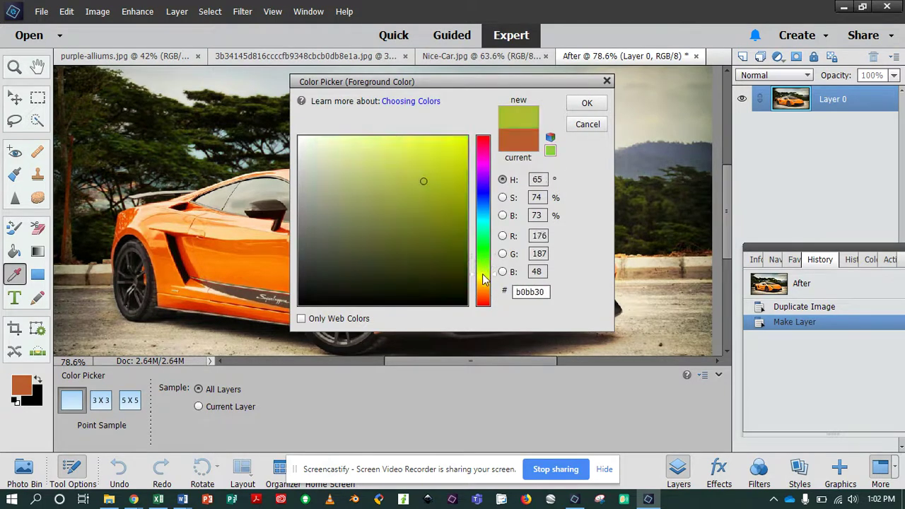
left_click_drag(456, 149, 463, 139)
left_click(587, 103)
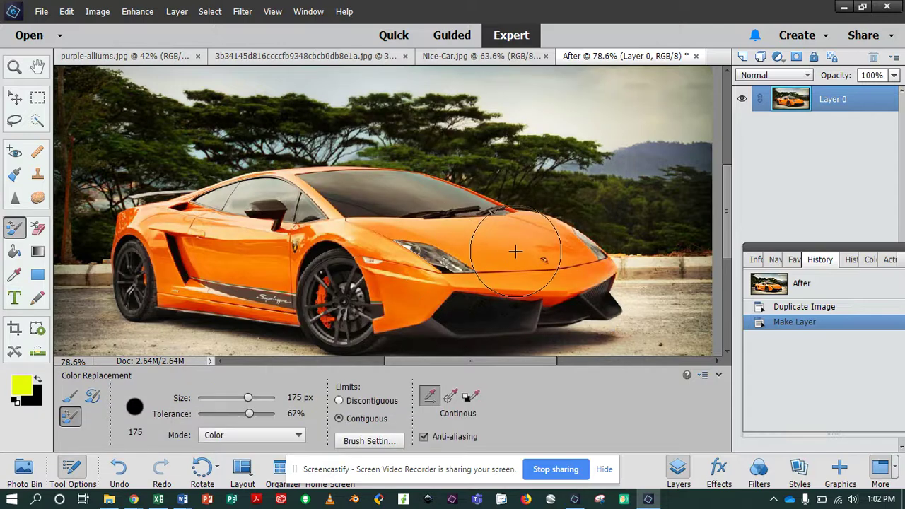
- Reduce the Color Replacement brush size to 100 px
key("bracketleft")
key("bracketleft")
key("bracketleft")
key("bracketleft")
key("bracketleft")
key("bracketleft")
key("bracketleft")
key("bracketleft")
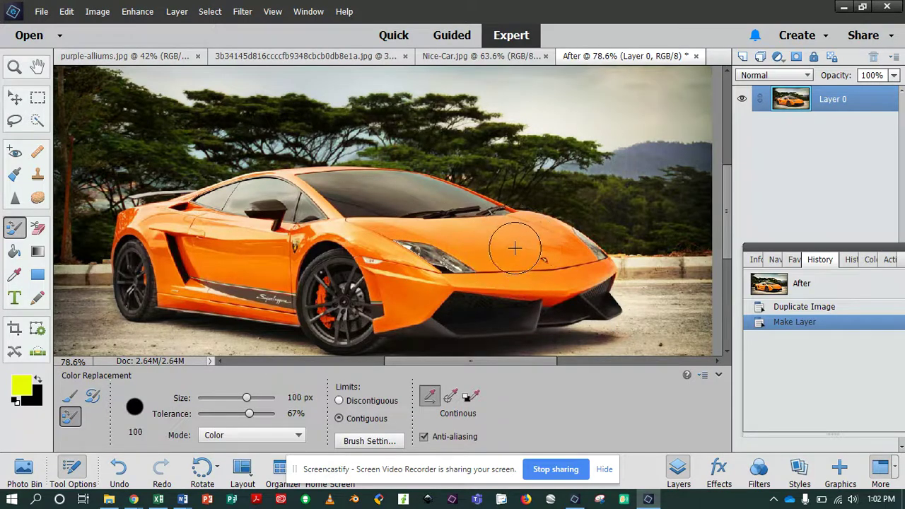
- Try recoloring the car's hood with the Color Replacement brush, and revert the After image to its initial history snapshot
mouse_move(519, 250)
left_mouse_down()
mouse_move(498, 255)
mouse_move(550, 263)
mouse_move(513, 266)
mouse_move(468, 233)
mouse_move(517, 228)
mouse_move(578, 272)
left_mouse_up()
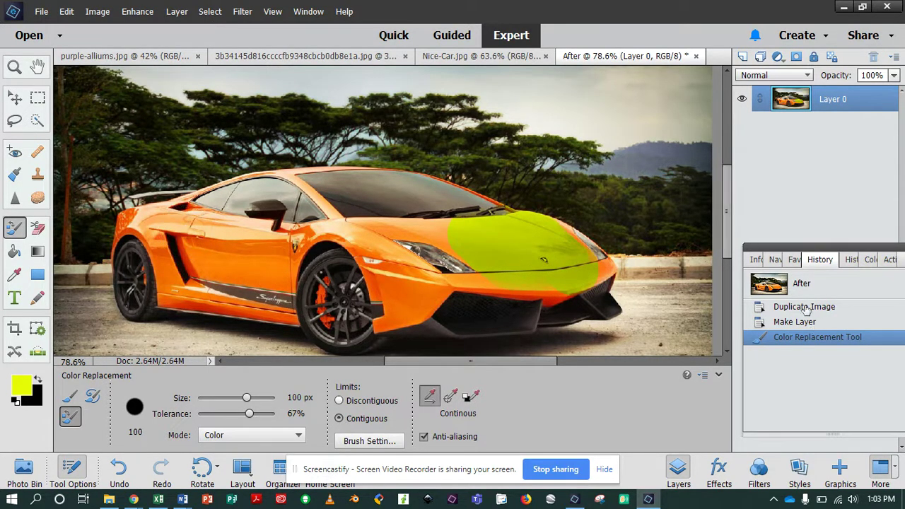
left_click(799, 283)
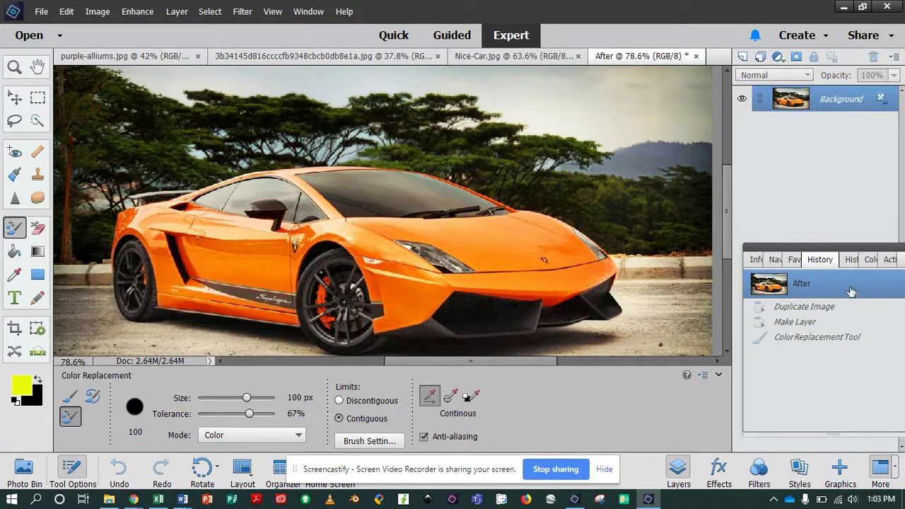
- Select the car's orange side body and front fender with a 13 px Quick Selection brush, adding to the selection
left_click(38, 121)
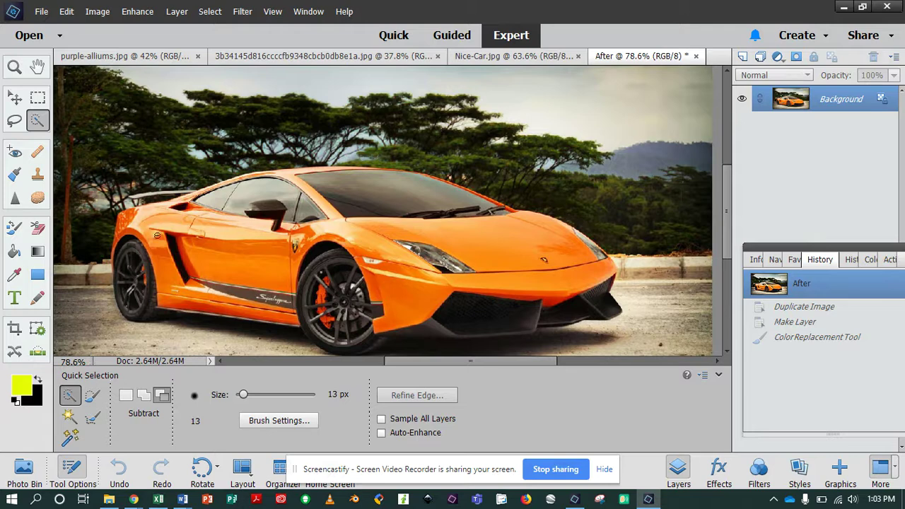
mouse_move(149, 222)
left_mouse_down()
mouse_move(177, 205)
mouse_move(161, 242)
mouse_move(152, 237)
mouse_move(196, 241)
mouse_move(227, 256)
mouse_move(222, 232)
left_mouse_up()
left_click(145, 395)
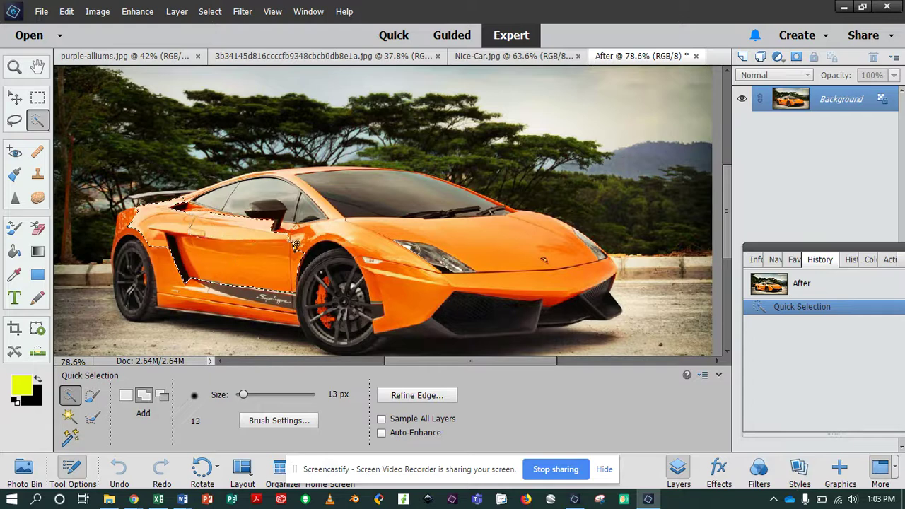
mouse_move(296, 245)
left_mouse_down()
mouse_move(362, 242)
mouse_move(389, 254)
mouse_move(403, 298)
left_mouse_up()
- Recolor the selected side of the car yellow with the Color Replacement brush and remove the selection
left_click(15, 231)
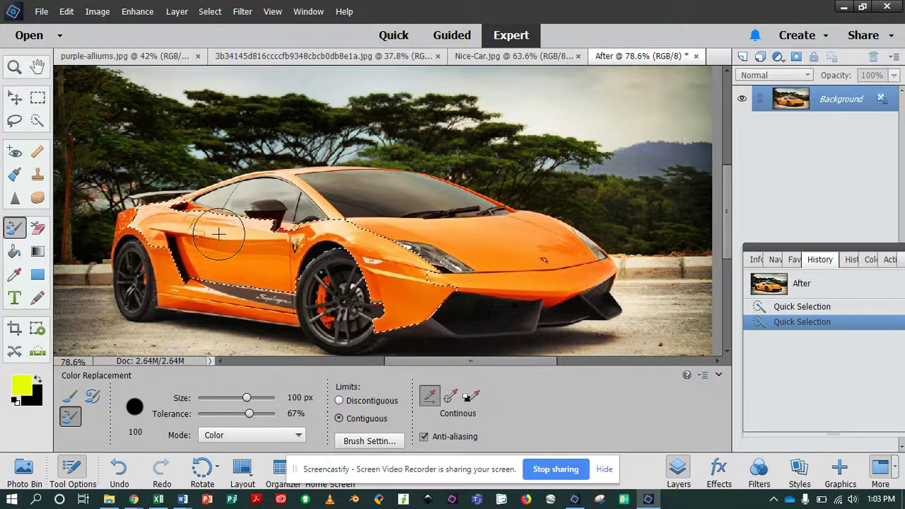
mouse_move(218, 233)
left_mouse_down()
mouse_move(373, 214)
mouse_move(275, 249)
mouse_move(362, 236)
mouse_move(415, 249)
mouse_move(393, 253)
mouse_move(452, 249)
mouse_move(354, 312)
mouse_move(172, 287)
mouse_move(172, 279)
mouse_move(219, 297)
mouse_move(231, 254)
mouse_move(180, 235)
left_mouse_up()
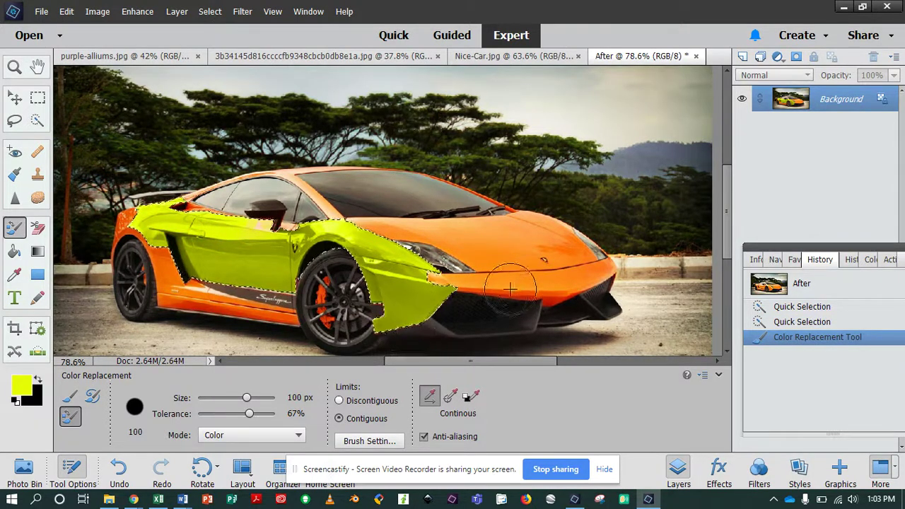
key("ctrl+d")
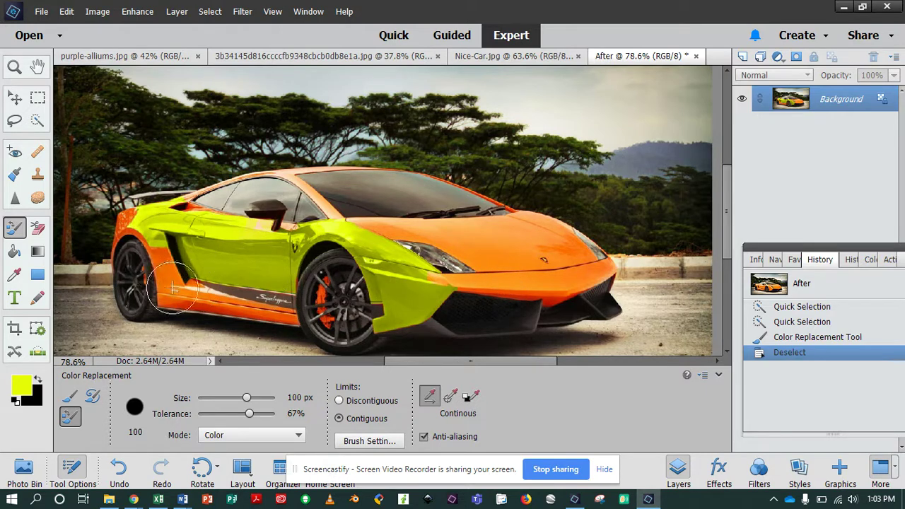
- Look over the color adjustment commands, including Replace Color, and restore the After image to its initial history snapshot
left_click(176, 11)
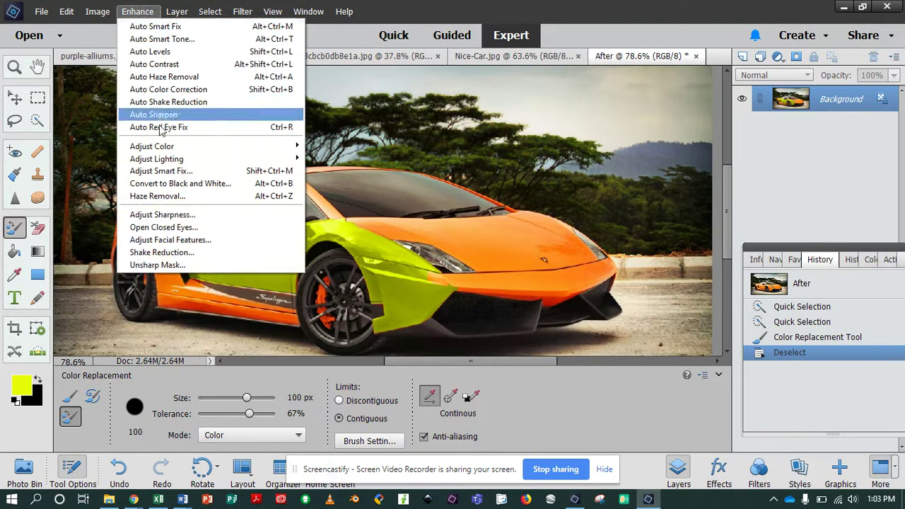
mouse_move(174, 149)
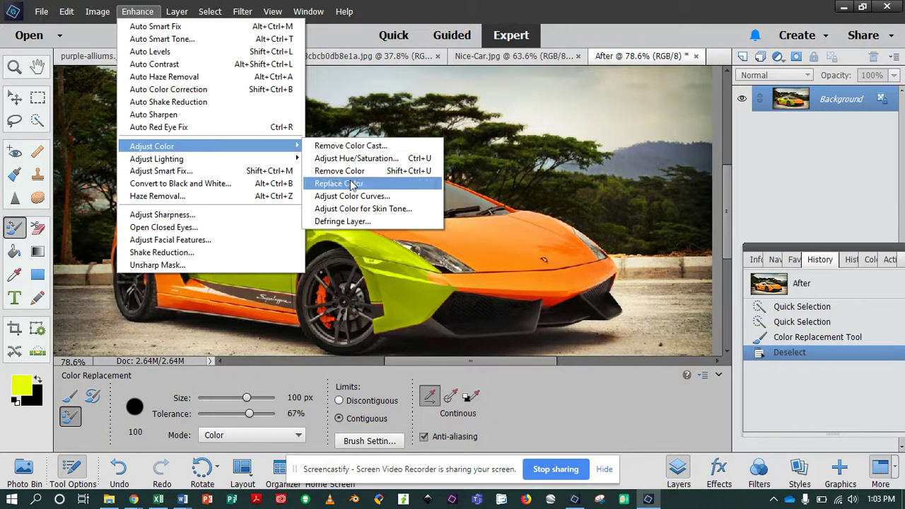
left_click(587, 177)
left_click(798, 286)
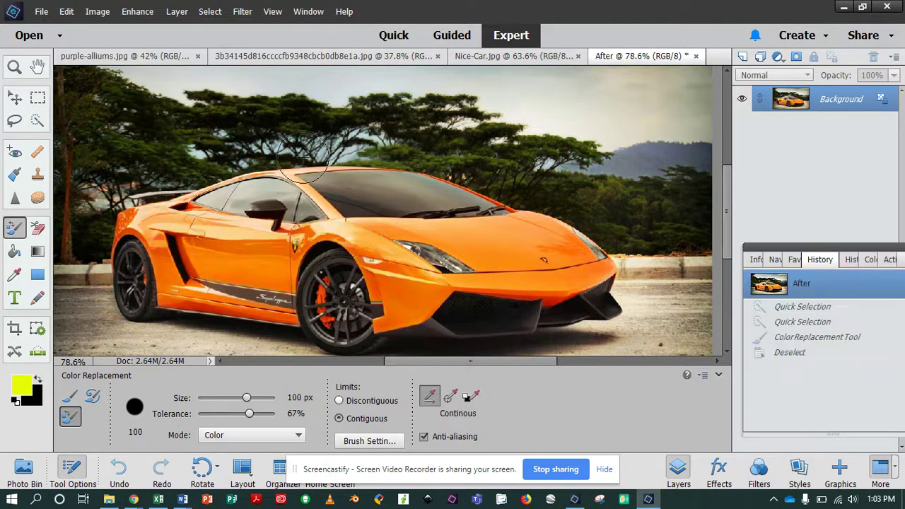
- Start Replace Color on the After image, sample the orange of the car's hood, and set the fuzziness to 123
left_click(134, 8)
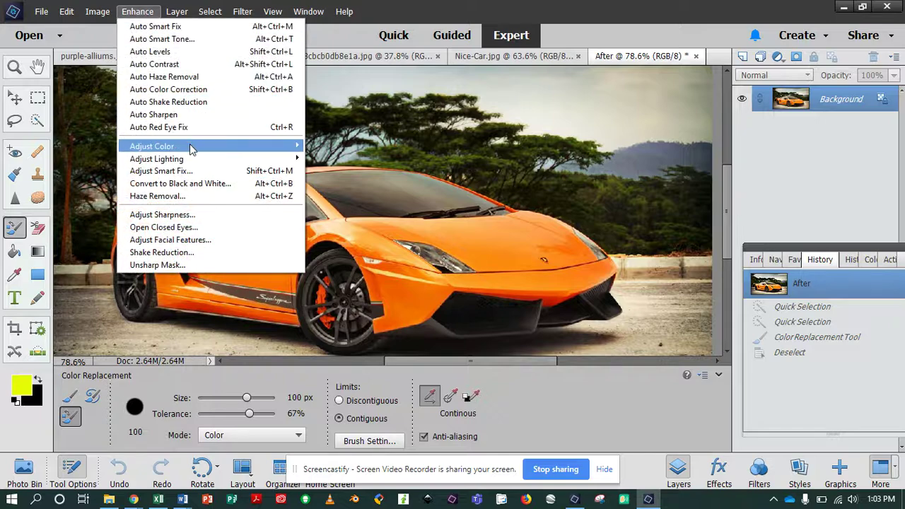
mouse_move(196, 148)
left_click(346, 184)
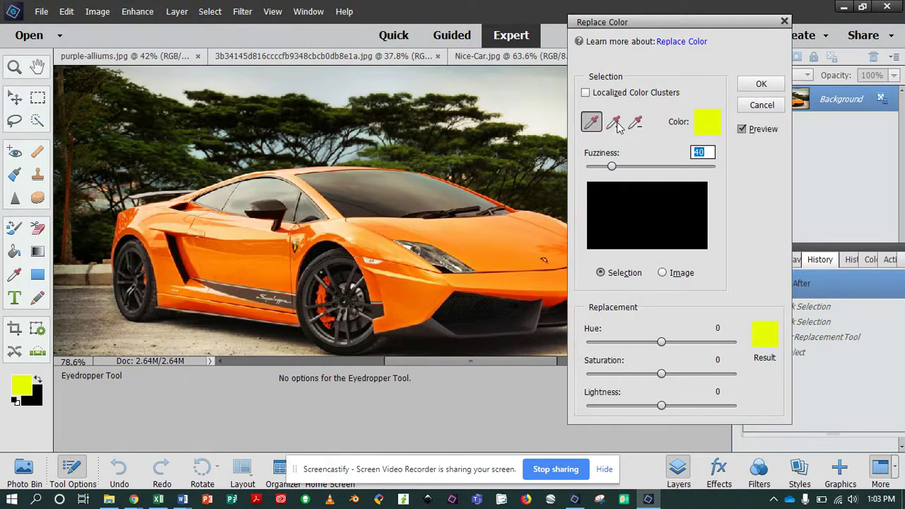
left_click(492, 230)
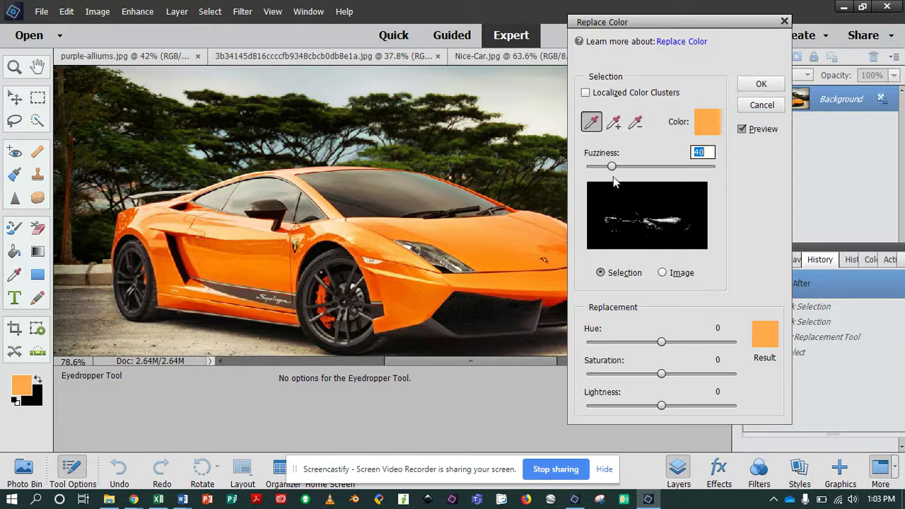
left_click_drag(612, 166, 655, 172)
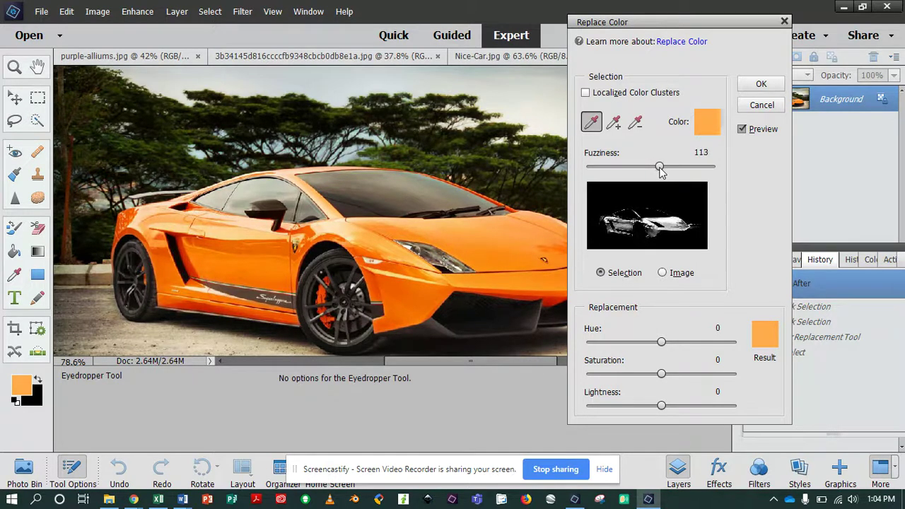
mouse_move(660, 172)
left_mouse_down()
mouse_move(678, 170)
mouse_move(667, 170)
left_mouse_up()
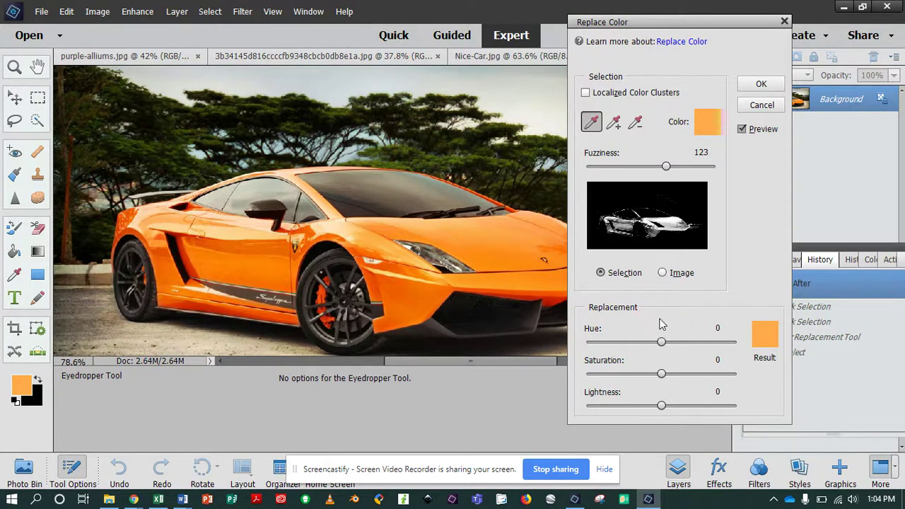
- Try a yellow replacement for the sampled orange with hue +35, saturation +27 and lightness +12
left_click(663, 273)
left_click_drag(660, 343, 680, 343)
left_click(601, 273)
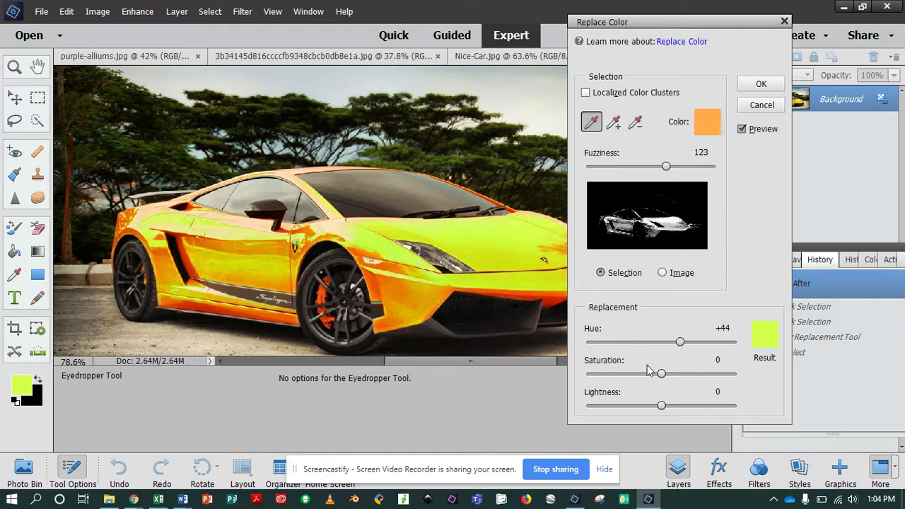
left_click_drag(657, 375, 688, 378)
mouse_move(663, 406)
left_mouse_down()
mouse_move(631, 408)
mouse_move(678, 407)
left_mouse_up()
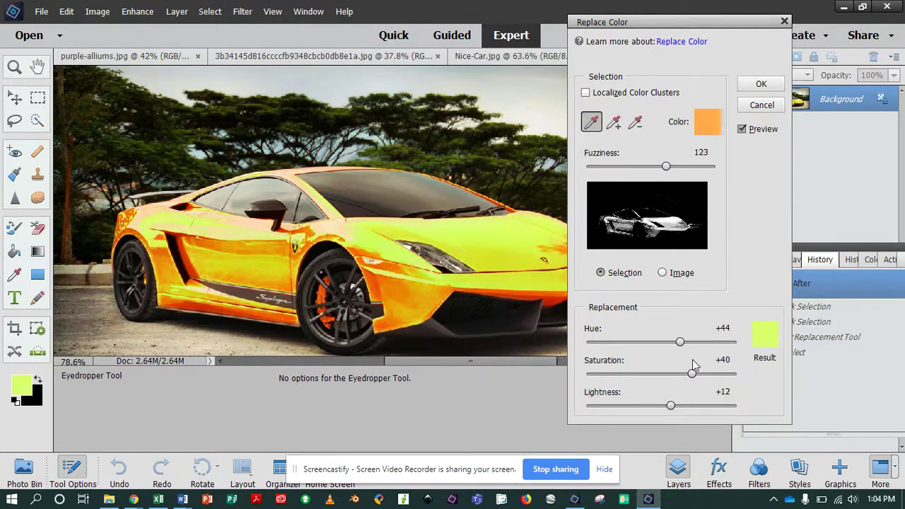
mouse_move(683, 343)
left_mouse_down()
mouse_move(691, 343)
mouse_move(679, 343)
left_mouse_up()
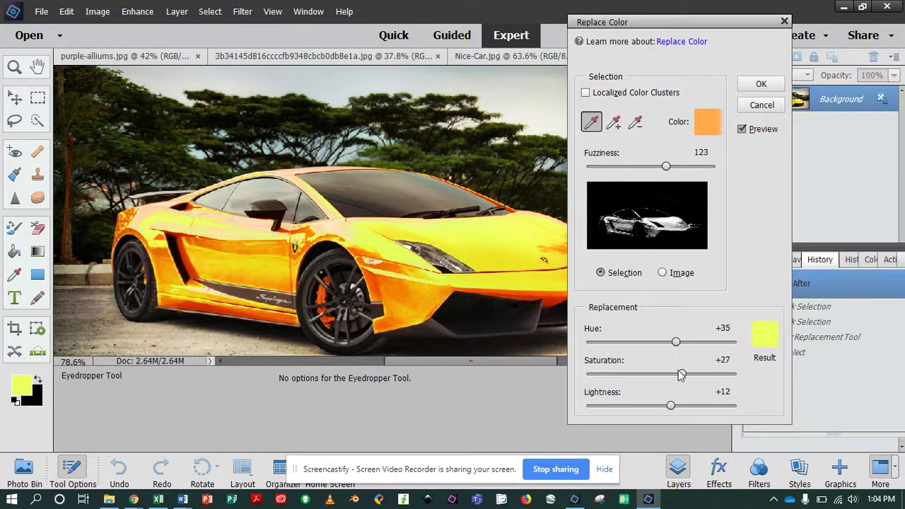
- Try a red replacement with hue -43, saturation -22 and lightness -4, and a muted tan with hue +19 and saturation -56
left_click_drag(676, 345, 650, 345)
left_click(654, 373)
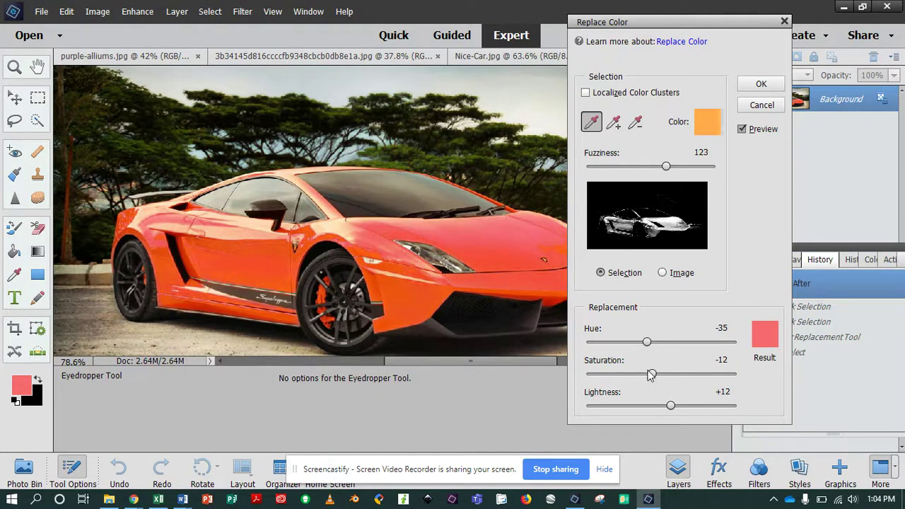
left_click_drag(664, 405, 658, 412)
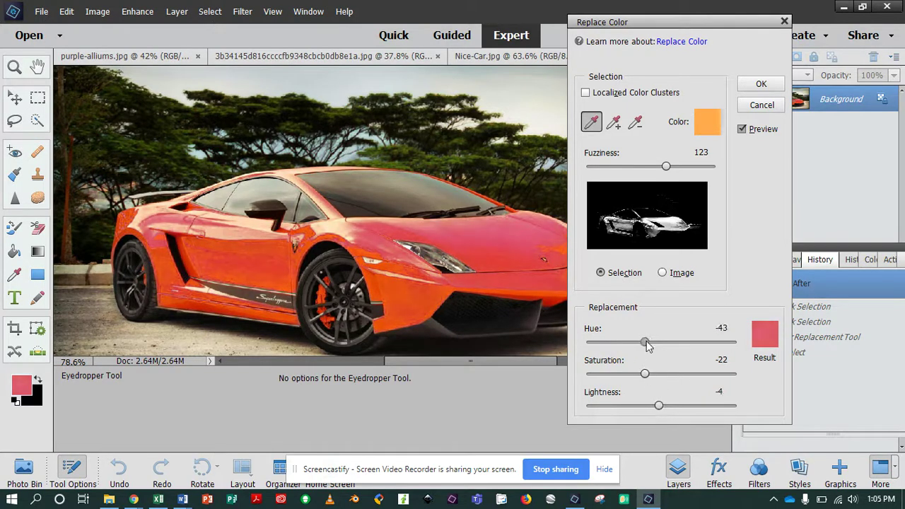
left_click_drag(646, 344, 629, 375)
mouse_move(667, 345)
left_mouse_down()
mouse_move(631, 346)
mouse_move(680, 350)
left_mouse_up()
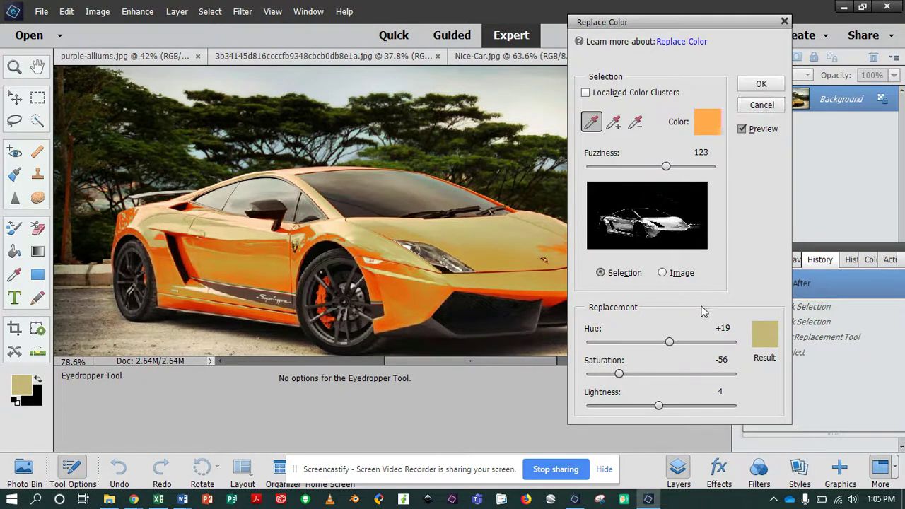
- Try a pale green replacement with hue +81, saturation +75 and lightness +69, shift the hue to +8, and discard the Replace Color adjustment
left_click(692, 342)
left_click_drag(670, 373, 699, 377)
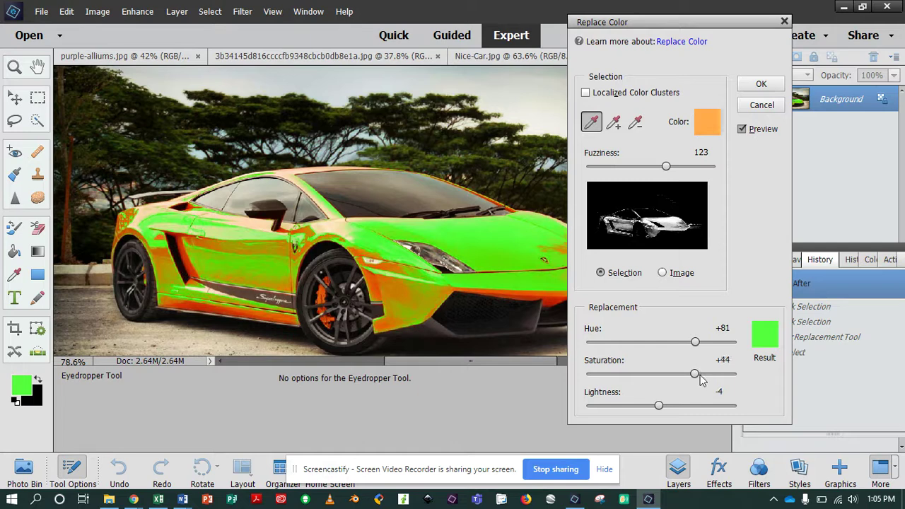
left_click_drag(688, 407, 716, 409)
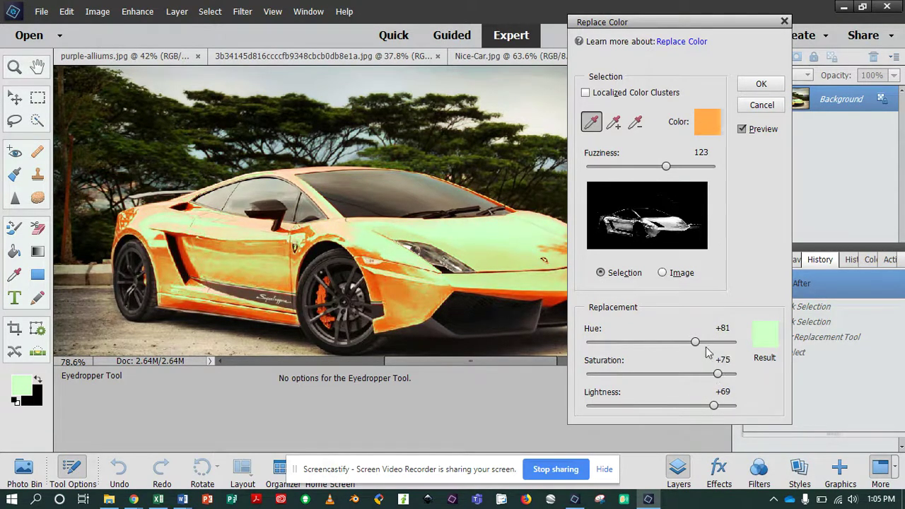
left_click_drag(697, 343, 666, 342)
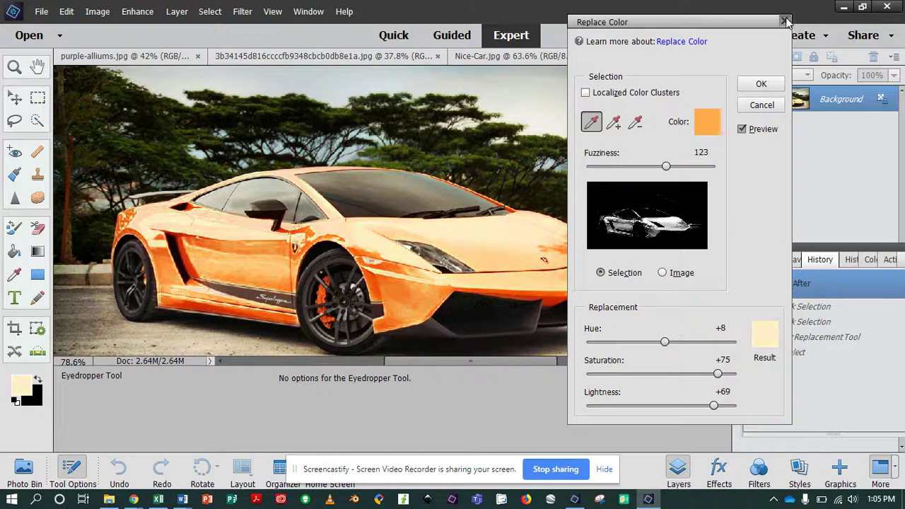
left_click(784, 22)
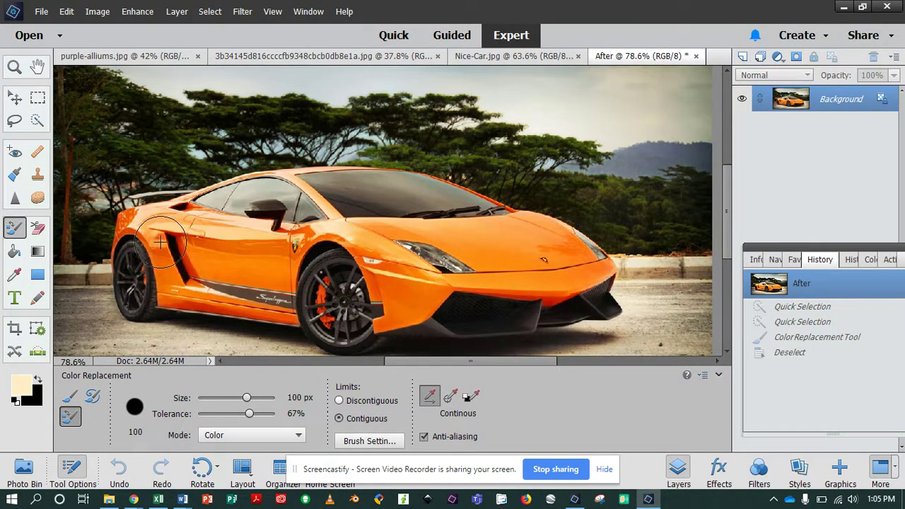
- Set the foreground color to magenta (ed0fe5) and recolor the car's hood, side and fenders with a 70 px Color Replacement brush
left_click(23, 384)
left_click_drag(488, 253, 488, 242)
left_click(474, 159)
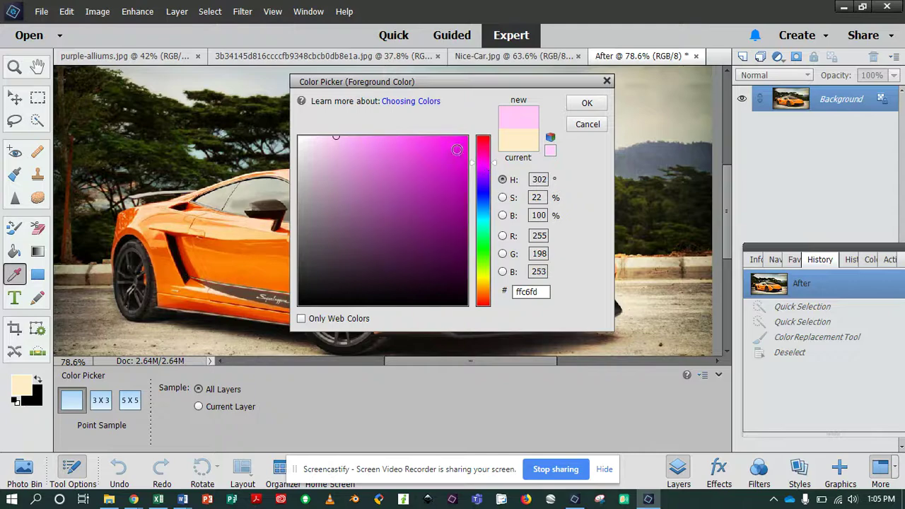
left_click(456, 150)
left_click(587, 104)
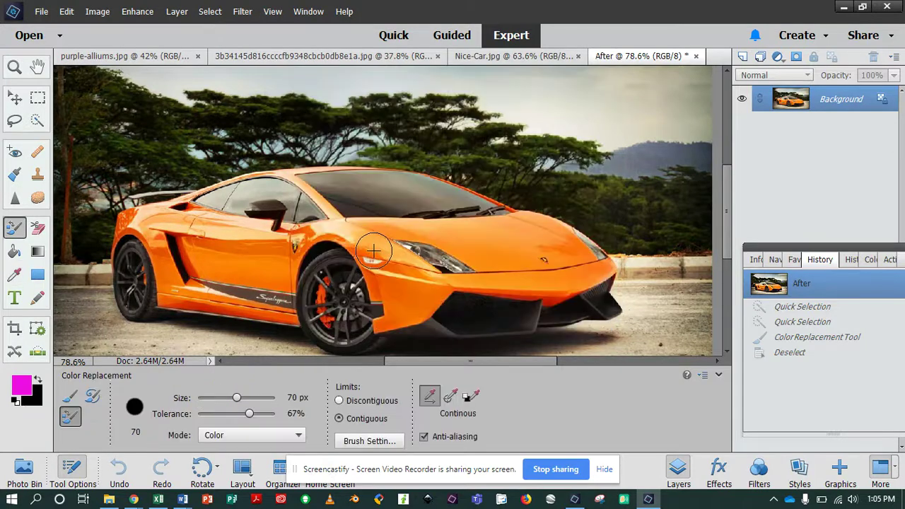
left_click_drag(374, 251, 381, 255)
mouse_move(383, 256)
left_mouse_down()
mouse_move(405, 284)
mouse_move(396, 302)
mouse_move(447, 281)
mouse_move(544, 272)
mouse_move(464, 241)
mouse_move(478, 234)
mouse_move(532, 231)
mouse_move(562, 250)
mouse_move(560, 277)
mouse_move(589, 271)
mouse_move(557, 234)
mouse_move(488, 241)
mouse_move(484, 256)
mouse_move(442, 232)
mouse_move(347, 229)
mouse_move(267, 244)
mouse_move(127, 220)
mouse_move(152, 236)
mouse_move(176, 293)
mouse_move(284, 315)
left_mouse_up()
mouse_move(287, 270)
left_mouse_down()
mouse_move(208, 261)
mouse_move(177, 247)
mouse_move(205, 258)
left_mouse_up()
left_click(269, 279)
mouse_move(364, 271)
left_mouse_down()
mouse_move(381, 292)
mouse_move(407, 300)
mouse_move(390, 329)
mouse_move(418, 318)
mouse_move(427, 295)
mouse_move(363, 246)
left_mouse_up()
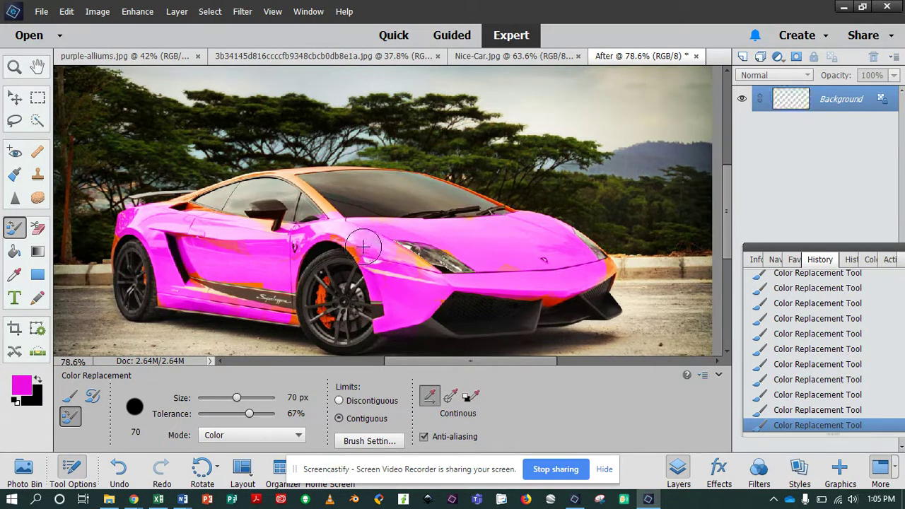
- Recolor the pillar between the windshield and side window magenta with a 35 px Color Replacement brush
key("bracketleft")
key("bracketleft")
key("bracketleft")
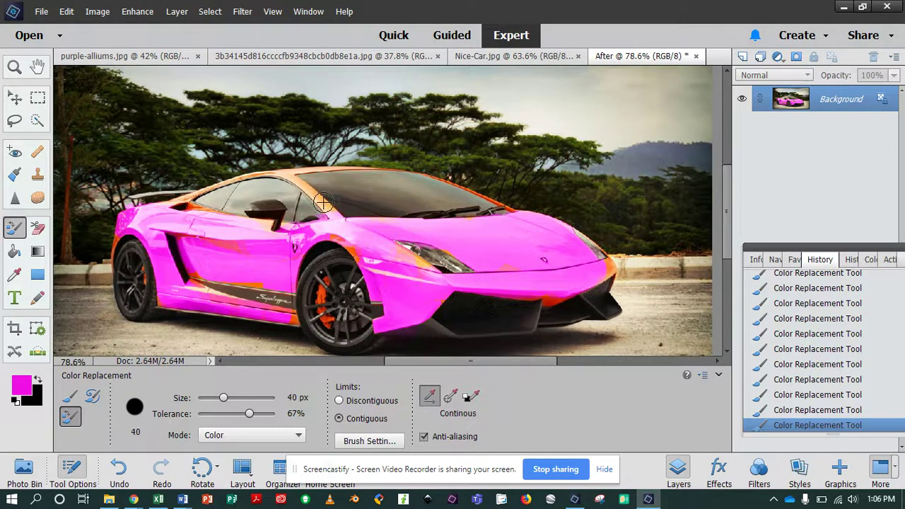
key("bracketleft")
left_click_drag(322, 203, 285, 175)
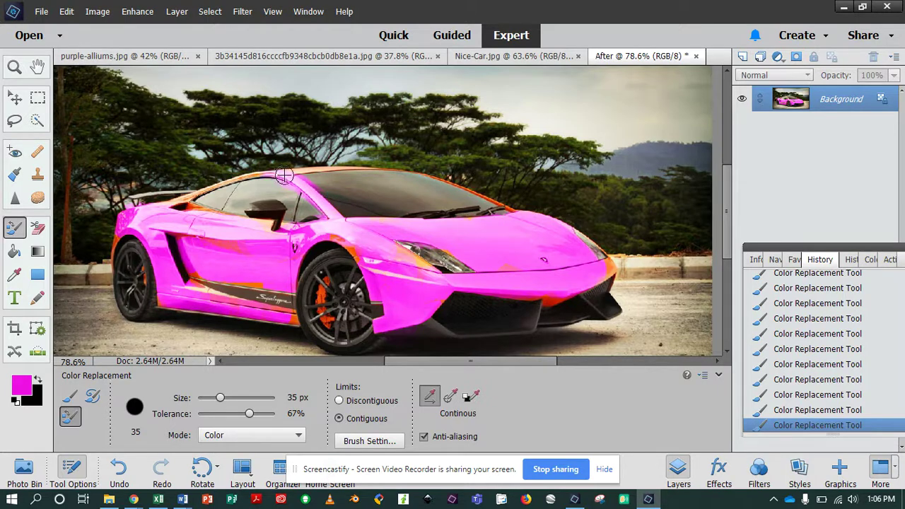
key("super")
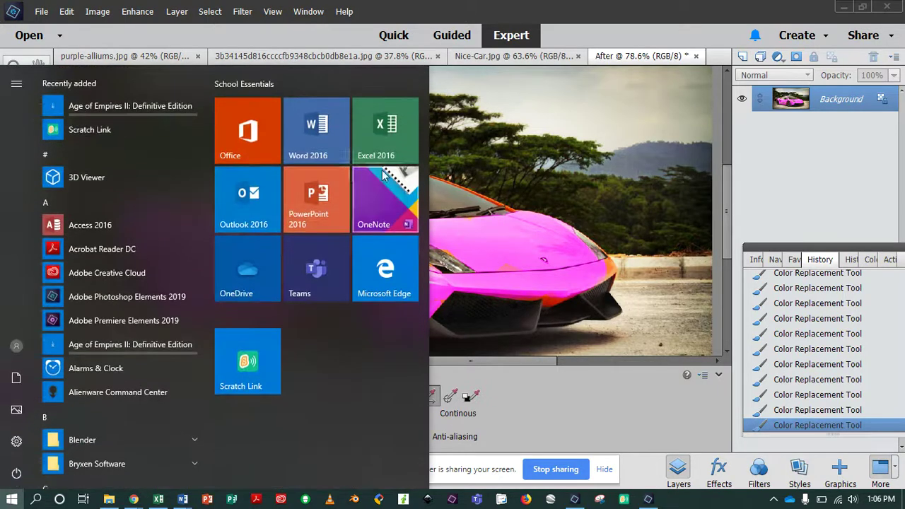
key("Escape")
- Recolor the thin roof strip above the windshield magenta with a 9 px Color Replacement brush
scroll(309, 158, "up", 6)
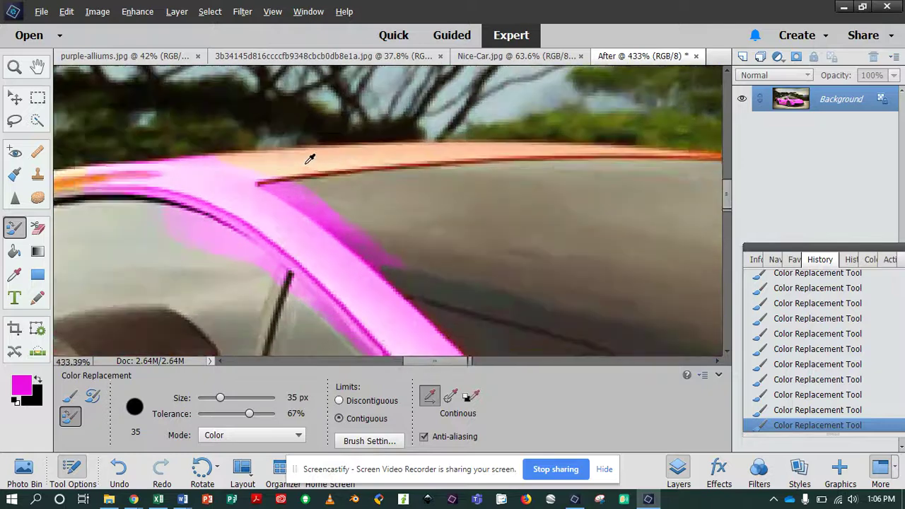
scroll(311, 157, "up", 2)
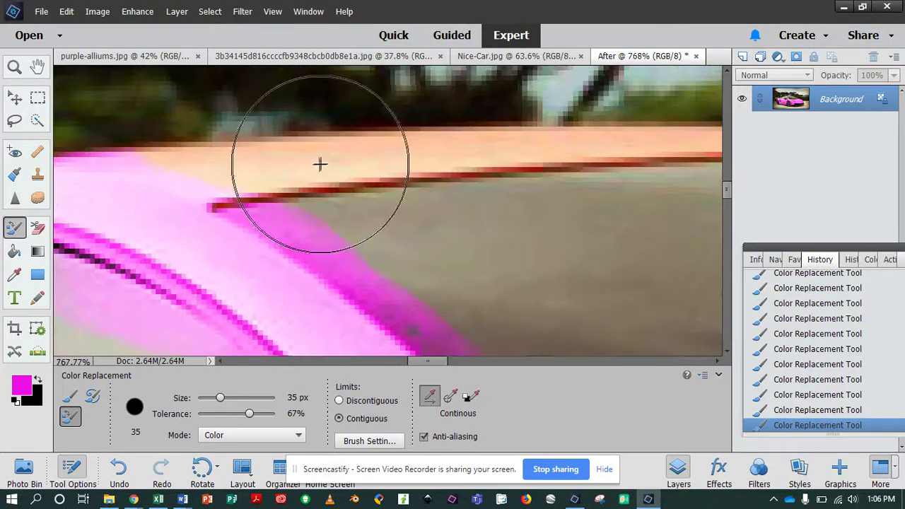
key("bracketleft")
key("bracketleft")
key("bracketleft")
key("bracketleft")
key("bracketleft")
key("bracketleft")
left_click_drag(228, 155, 707, 137)
scroll(533, 160, "down", 1)
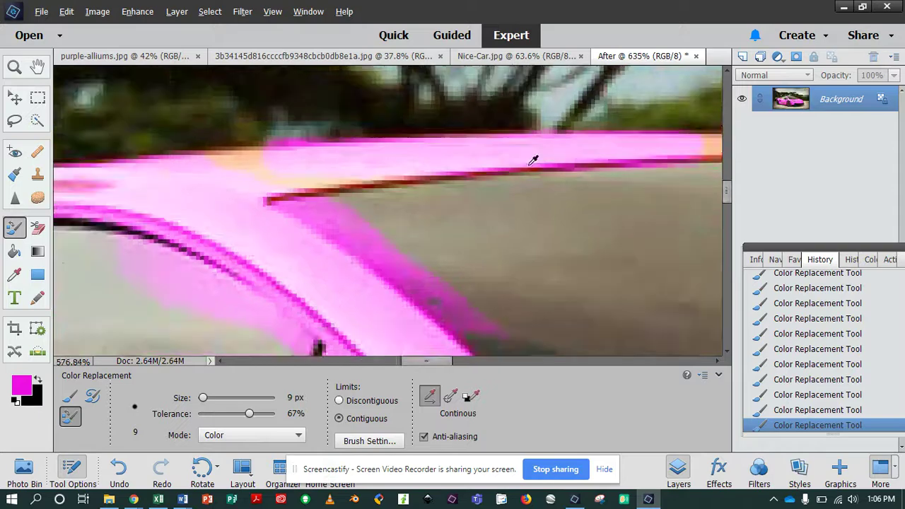
scroll(533, 160, "down", 8)
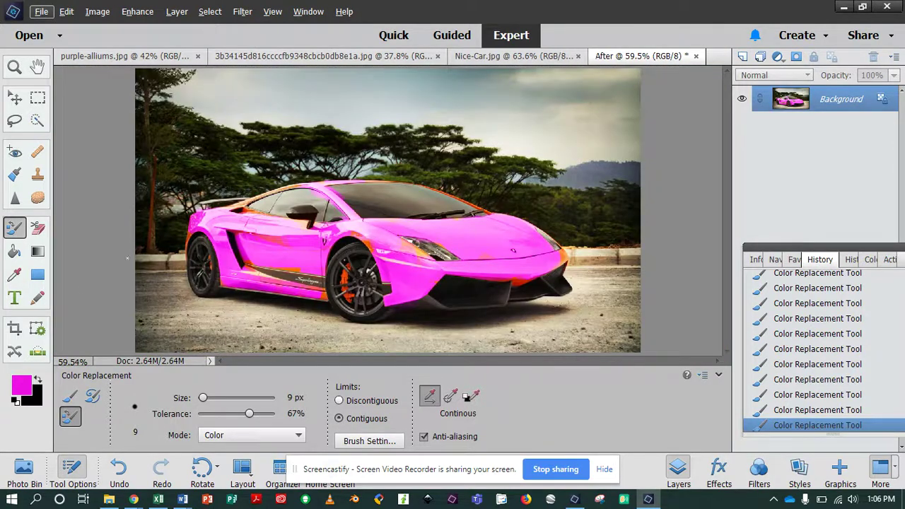
- Set the foreground color to bright green and recolor the car's door with a 40 px Color Replacement brush
left_click(31, 381)
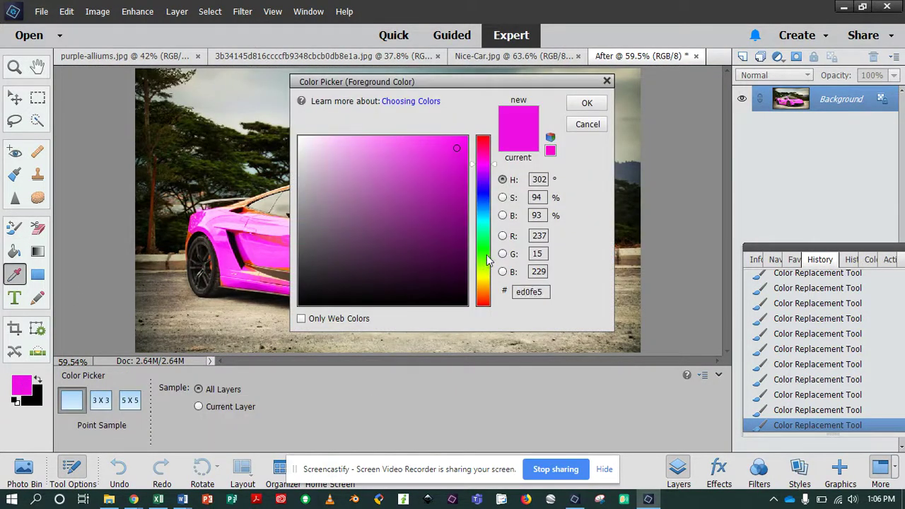
left_click_drag(488, 260, 488, 251)
left_click(586, 104)
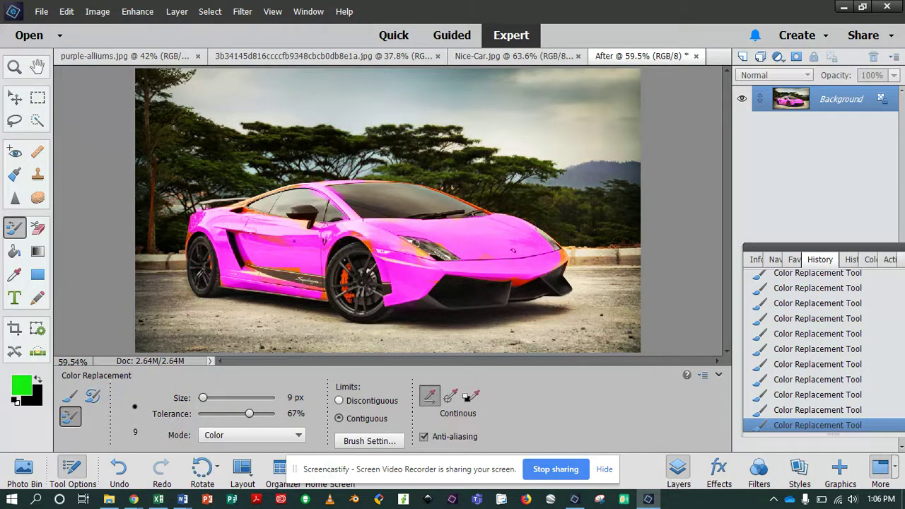
key("bracketright")
key("bracketright")
key("bracketright")
key("bracketright")
key("bracketright")
key("bracketright")
key("bracketright")
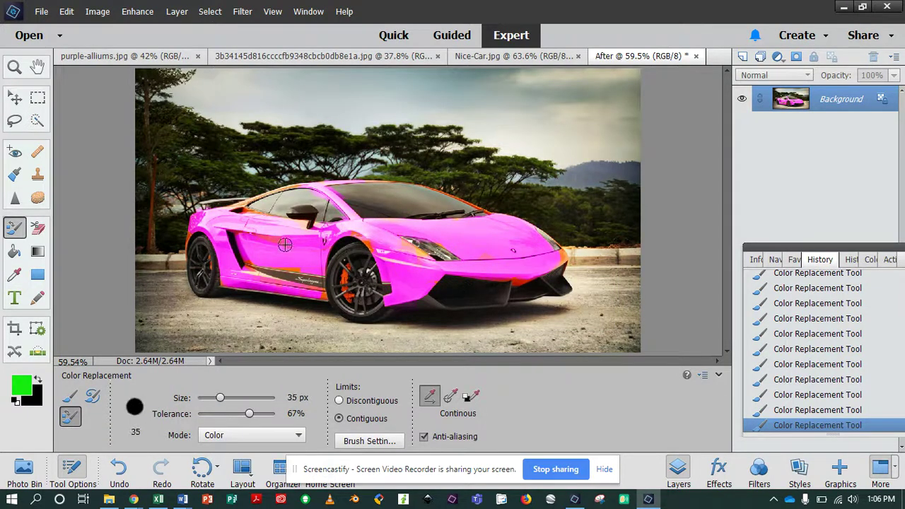
mouse_move(299, 245)
left_mouse_down()
mouse_move(258, 244)
mouse_move(305, 265)
mouse_move(287, 230)
mouse_move(264, 229)
mouse_move(272, 246)
mouse_move(240, 254)
mouse_move(273, 230)
mouse_move(284, 255)
left_mouse_up()
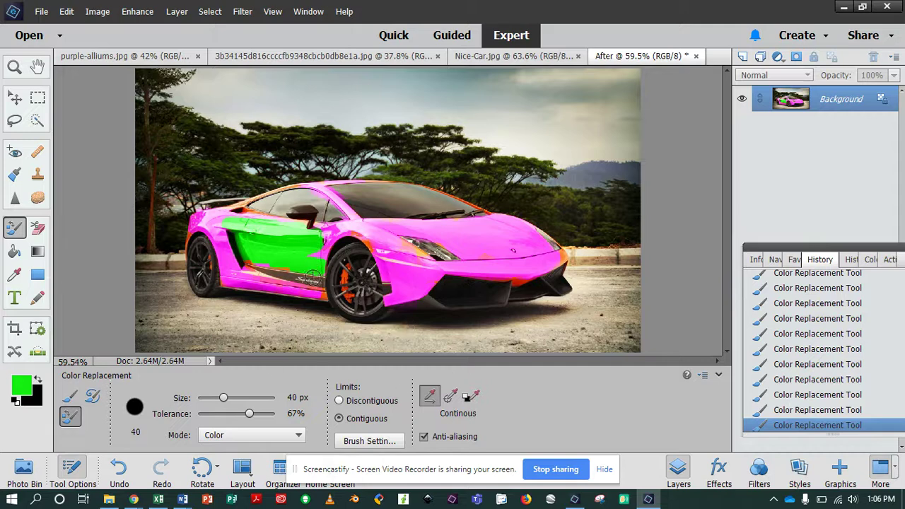
- Lower the Color Replacement tolerance to 39% and recolor the front fender, hood and front bumper green
left_click_drag(249, 414, 233, 418)
mouse_move(385, 257)
left_mouse_down()
mouse_move(404, 281)
mouse_move(390, 302)
mouse_move(433, 276)
mouse_move(449, 278)
mouse_move(399, 273)
mouse_move(431, 272)
mouse_move(400, 264)
mouse_move(526, 273)
mouse_move(504, 279)
mouse_move(559, 256)
mouse_move(497, 253)
mouse_move(489, 243)
mouse_move(515, 233)
mouse_move(370, 221)
mouse_move(411, 263)
mouse_move(435, 266)
mouse_move(420, 235)
left_mouse_up()
mouse_move(495, 257)
left_mouse_down()
mouse_move(475, 226)
mouse_move(499, 219)
mouse_move(530, 232)
mouse_move(426, 272)
left_mouse_up()
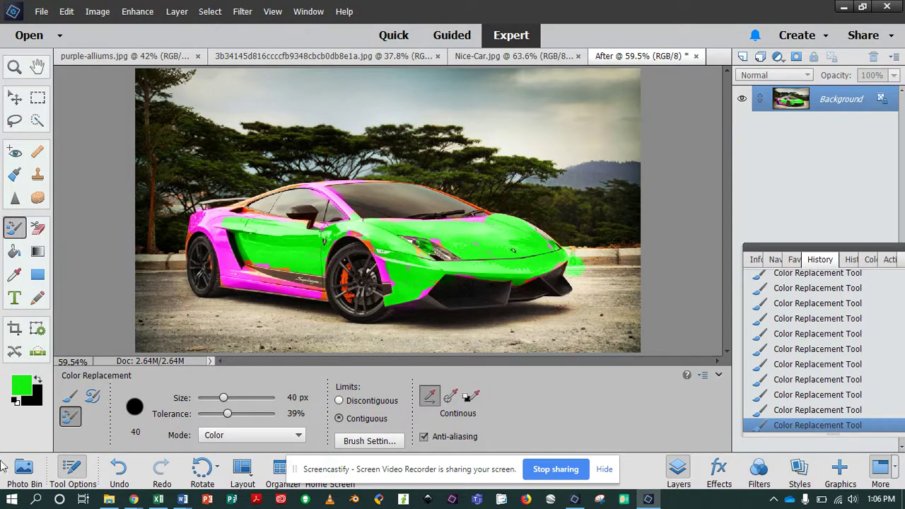
- Switch to the red tulips photo and select the left and middle tulips, including the one partly hidden behind, with Quick Selection
left_click(24, 471)
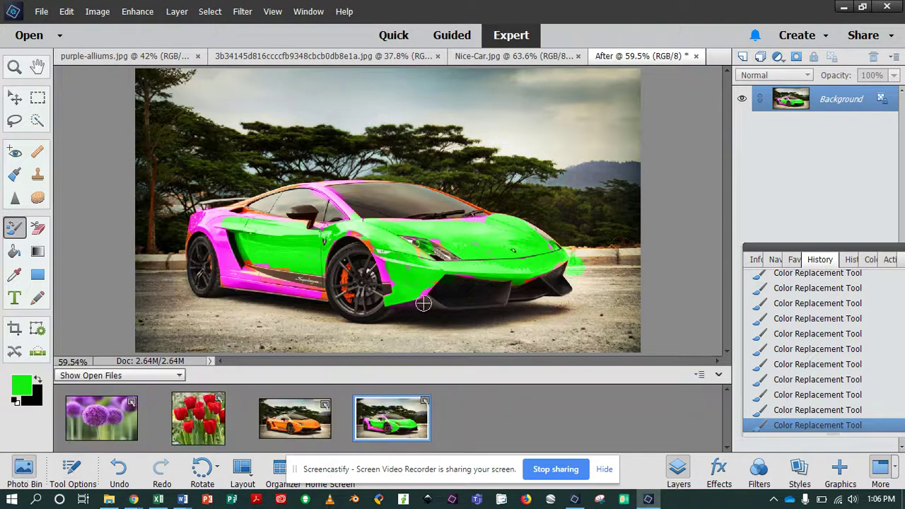
left_click(203, 418)
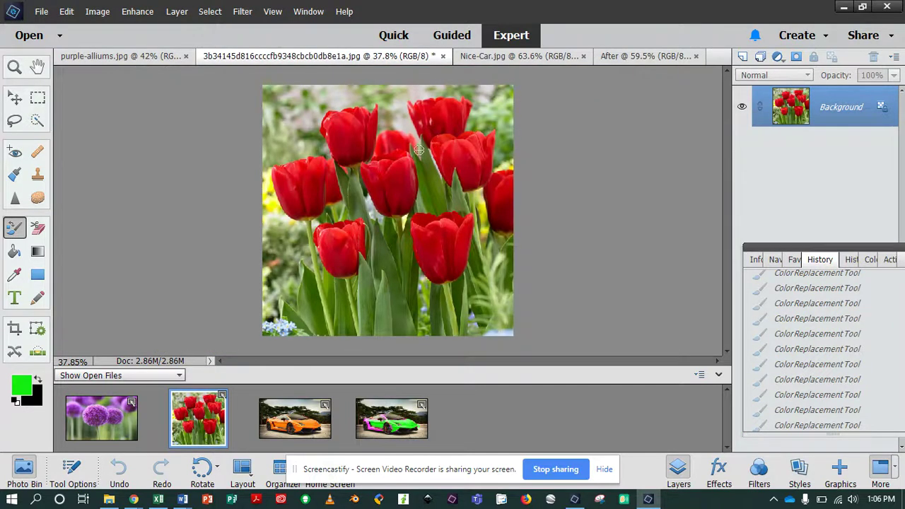
left_click(38, 122)
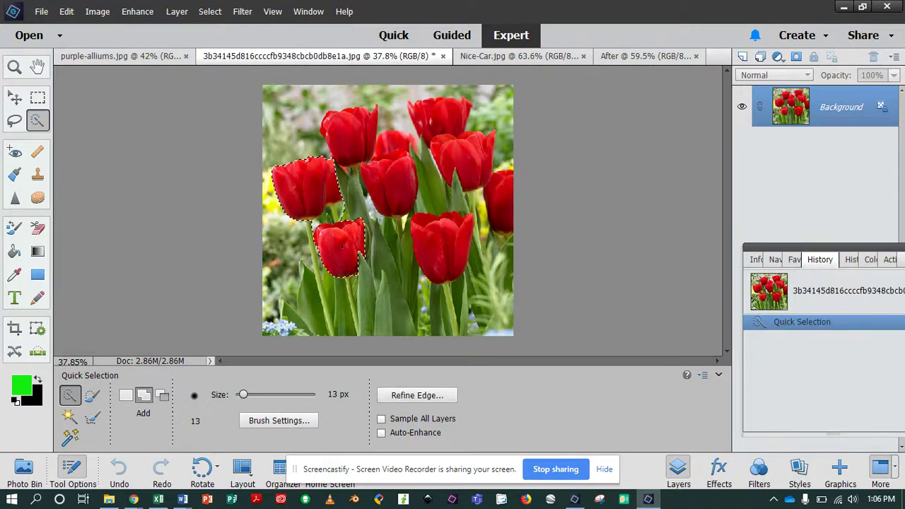
left_click(389, 180)
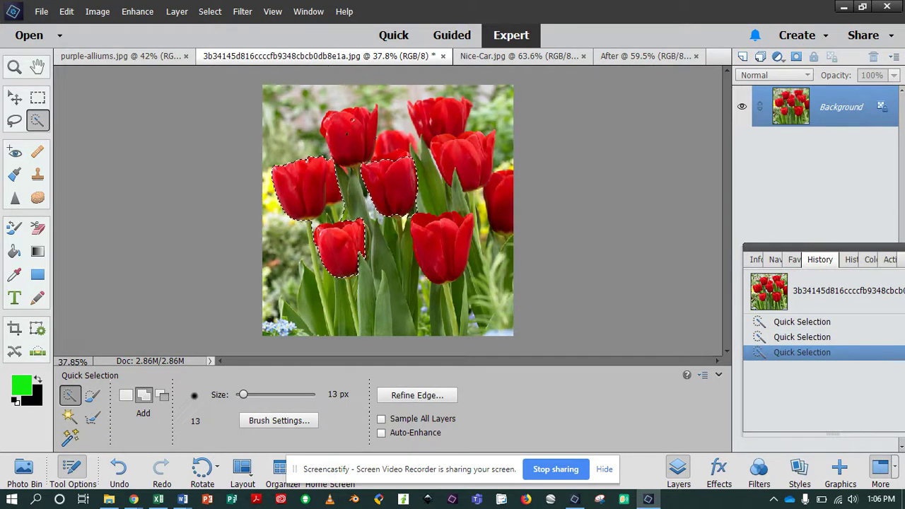
left_click(346, 134)
left_click(398, 142)
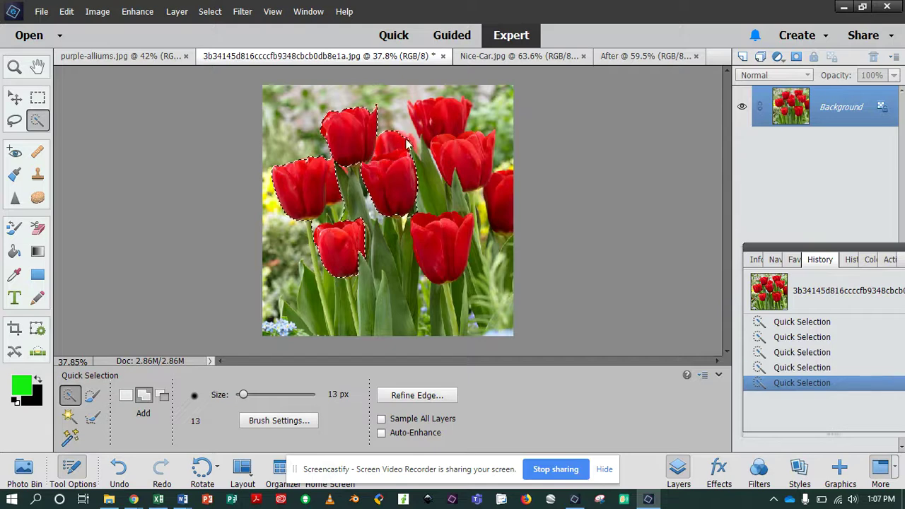
- Add the petal edge of the partly hidden back tulip and all the tulips on the right side to the selection
left_click(408, 145)
left_click(410, 145)
left_click(414, 145)
left_click(413, 144)
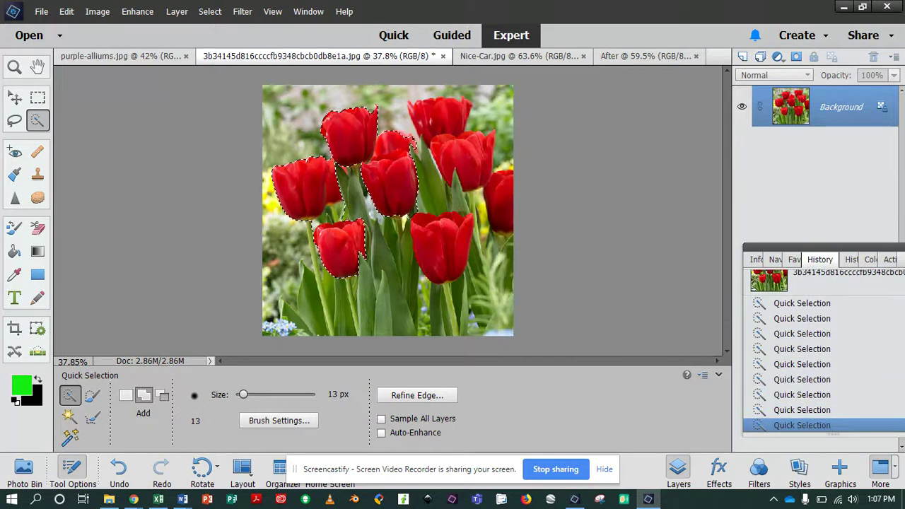
left_click(411, 145)
left_click(410, 145)
mouse_move(419, 118)
left_mouse_down()
mouse_move(442, 123)
mouse_move(473, 164)
mouse_move(501, 175)
mouse_move(504, 203)
left_mouse_up()
left_click(443, 232)
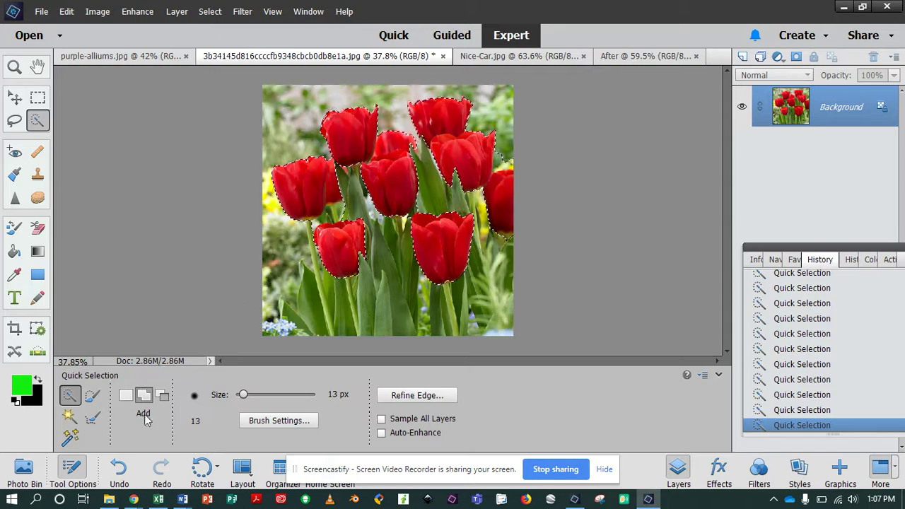
- Subtract the stray leaf and background areas around the left and far-right tulips from the selection
left_click(161, 394)
scroll(399, 174, "up", 5)
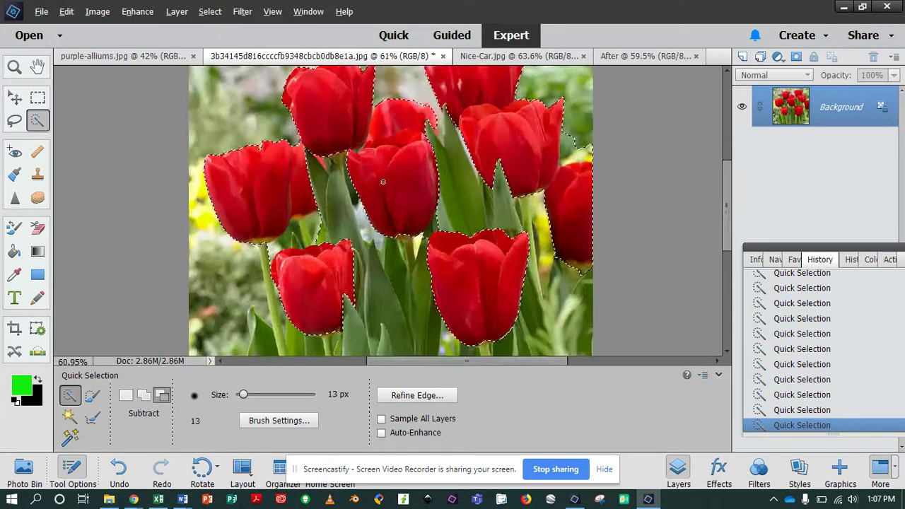
mouse_move(290, 251)
left_mouse_down()
mouse_move(281, 275)
mouse_move(254, 270)
mouse_move(228, 286)
left_mouse_up()
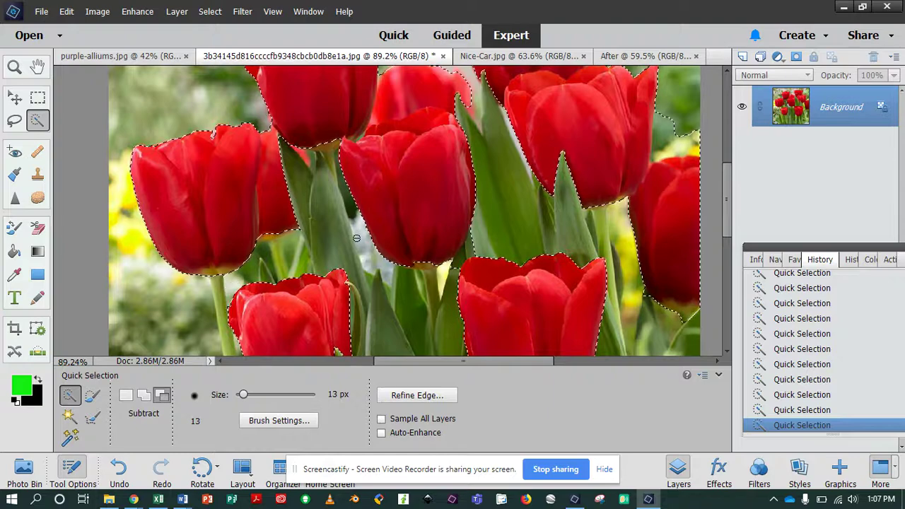
scroll(233, 283, "down", 3)
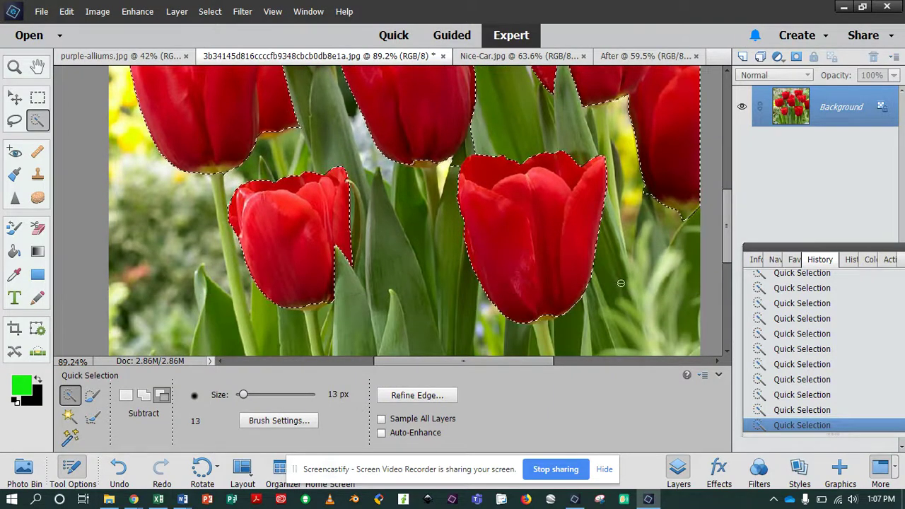
scroll(290, 283, "up", 1)
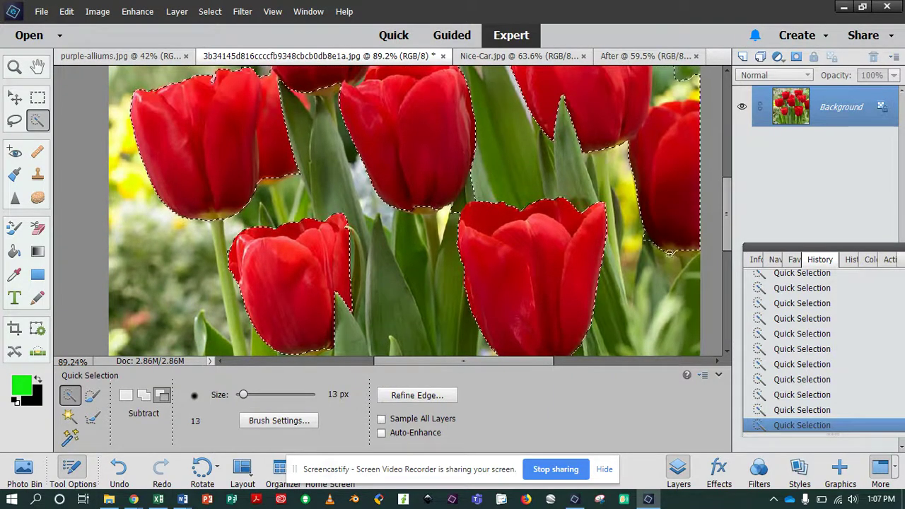
scroll(610, 215, "up", 1)
scroll(610, 215, "up", 2)
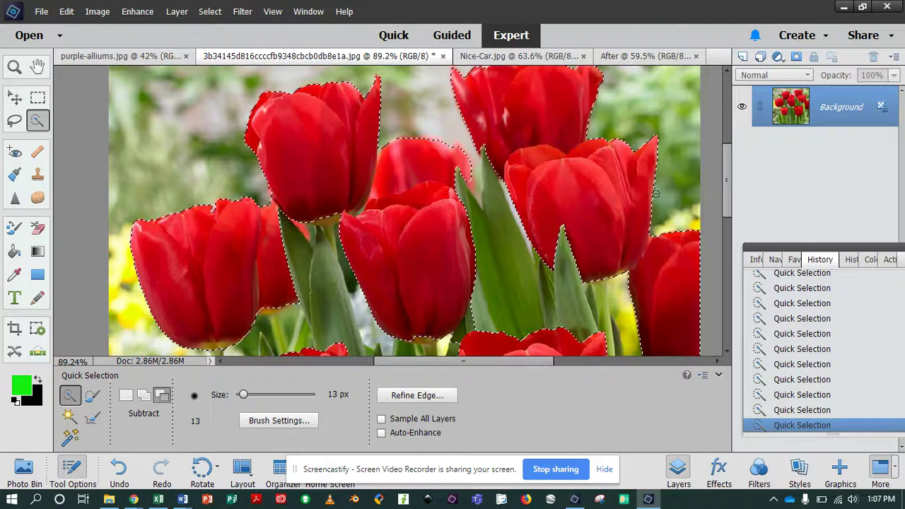
scroll(656, 193, "up", 3)
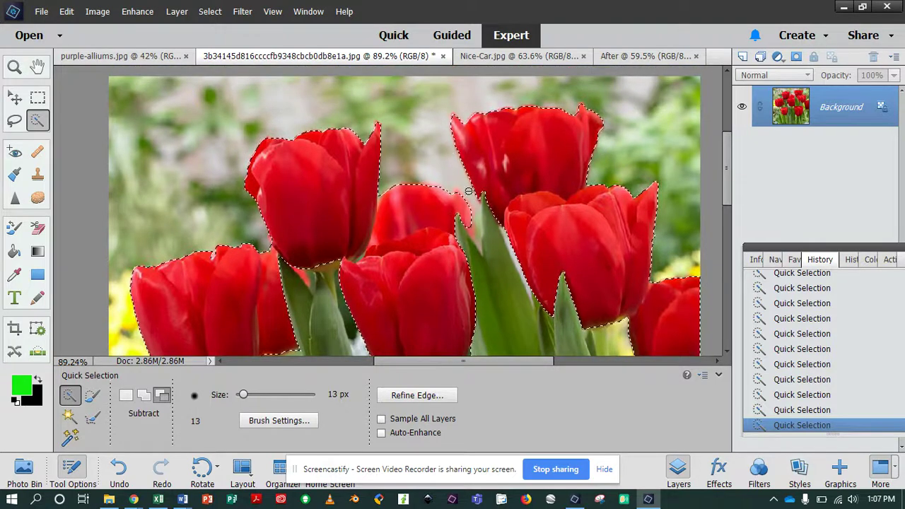
scroll(468, 191, "down", 2)
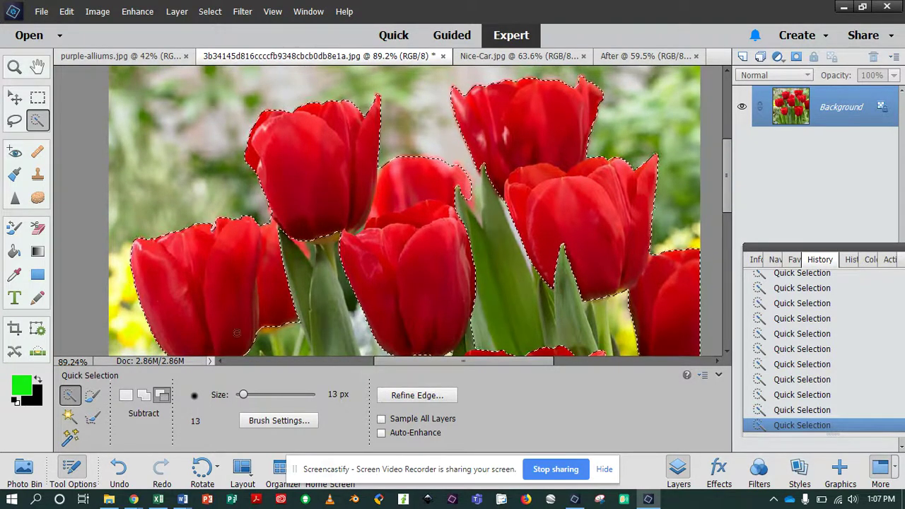
- Add the missing petal tips of the back tulip and the left tulip to the selection, and subtract the overspill onto leaves and background
left_click(145, 396)
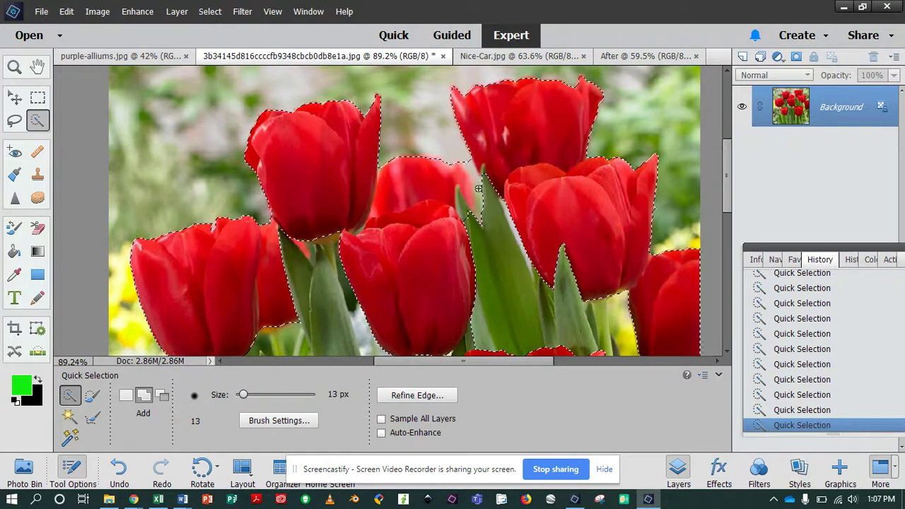
left_click(162, 395)
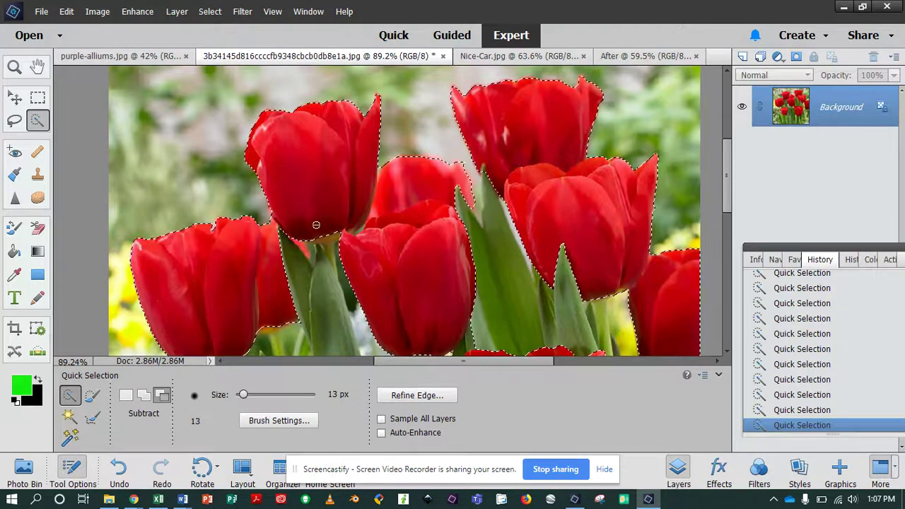
scroll(316, 225, "down", 2)
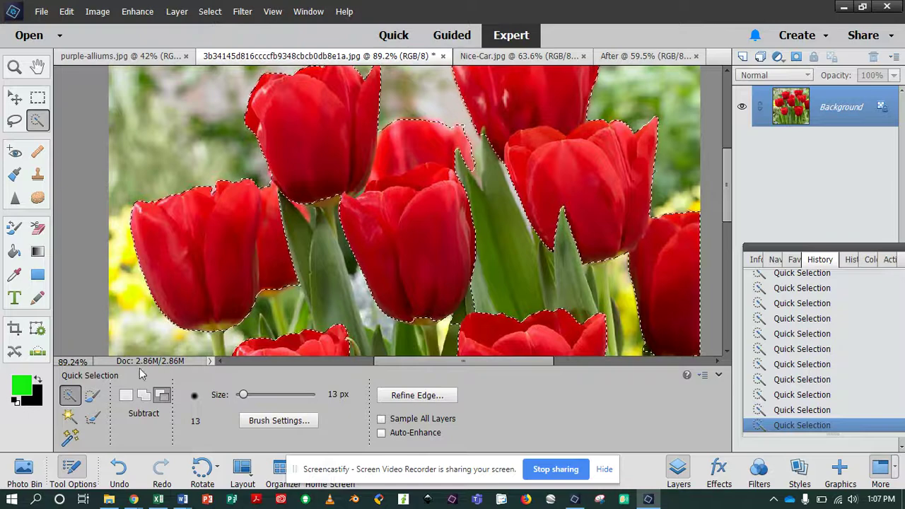
left_click(143, 394)
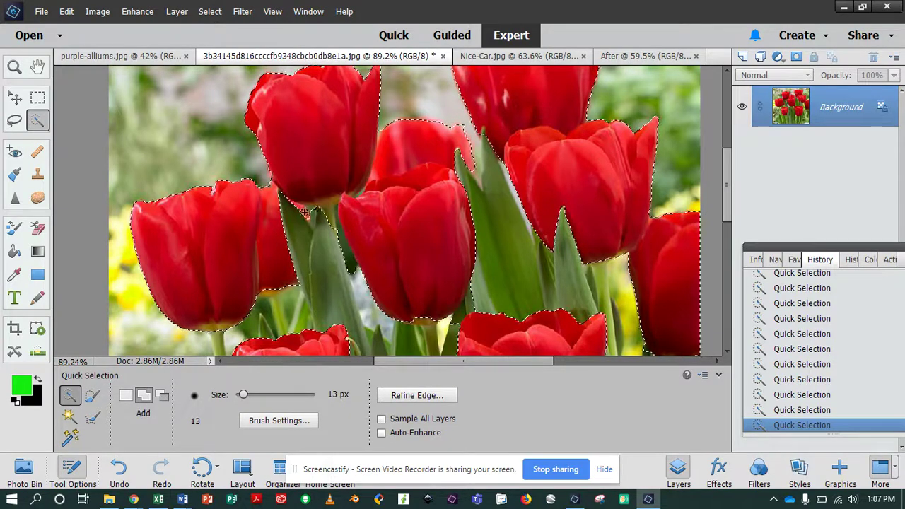
left_click(162, 394)
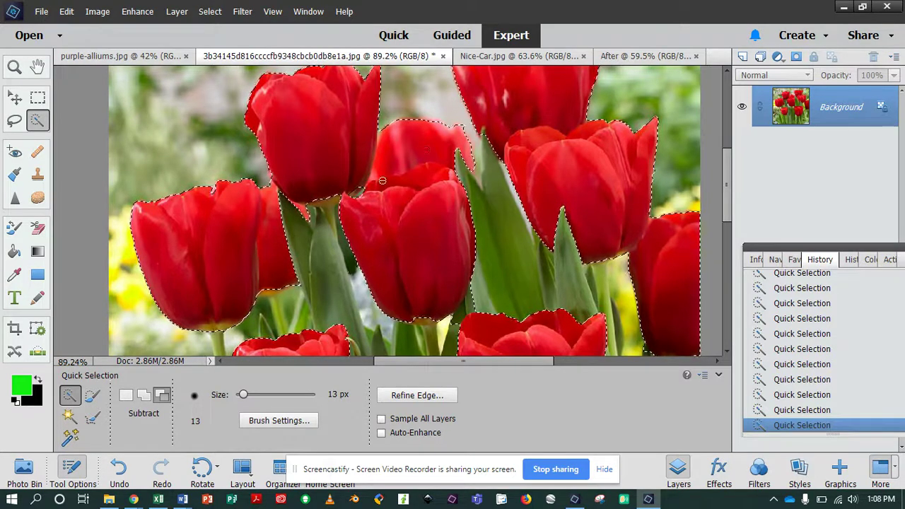
- Refine the selection around the center tulip by subtracting the leaf sliver beside it and adding missing petal areas
left_click(144, 396)
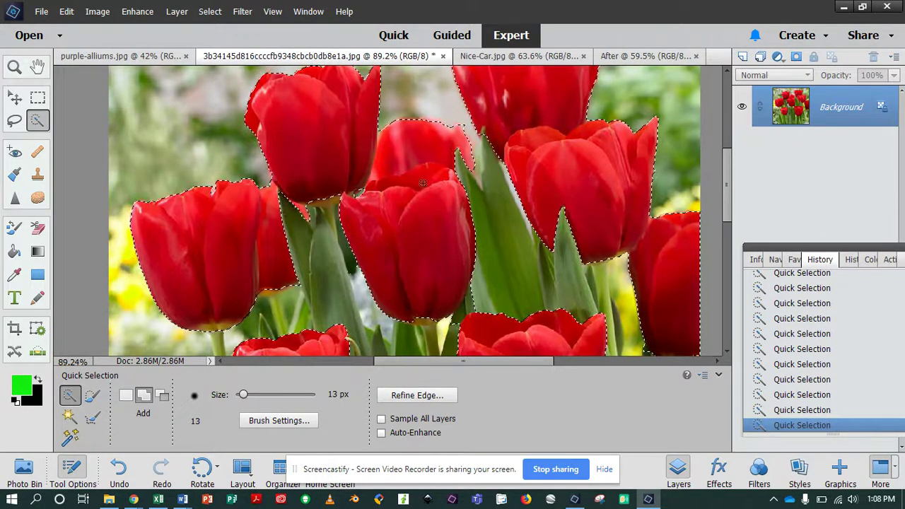
scroll(478, 261, "down", 1)
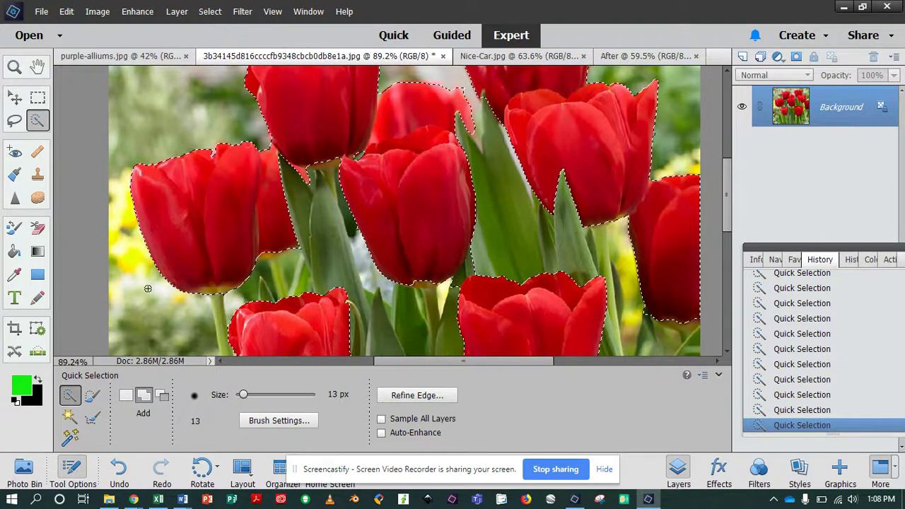
left_click(163, 398)
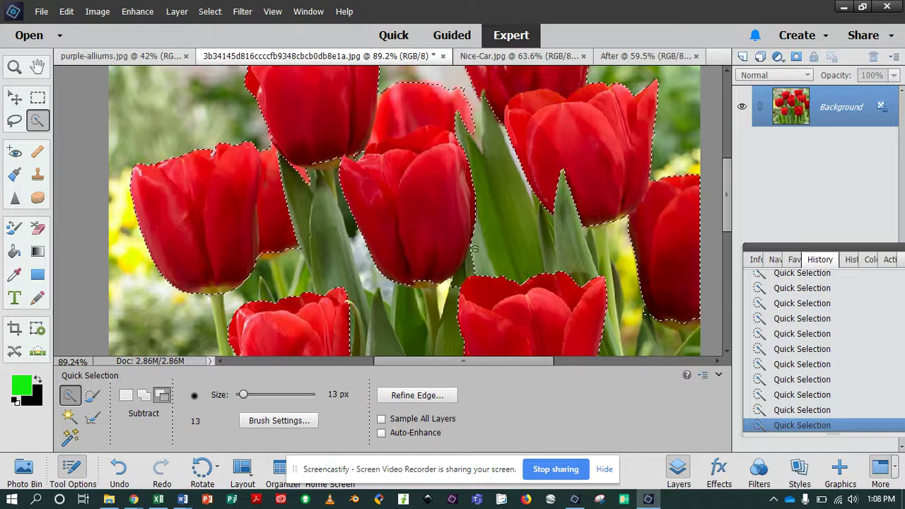
scroll(450, 290, "down", 1)
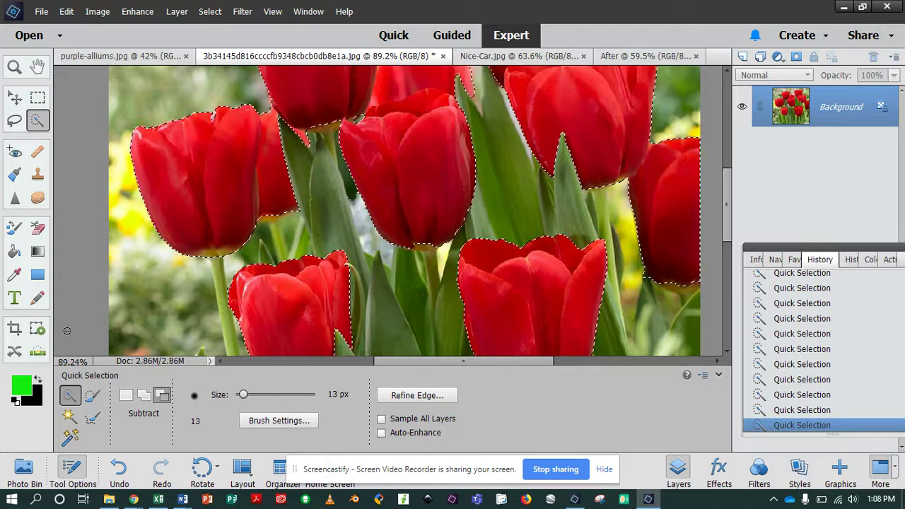
left_click(143, 396)
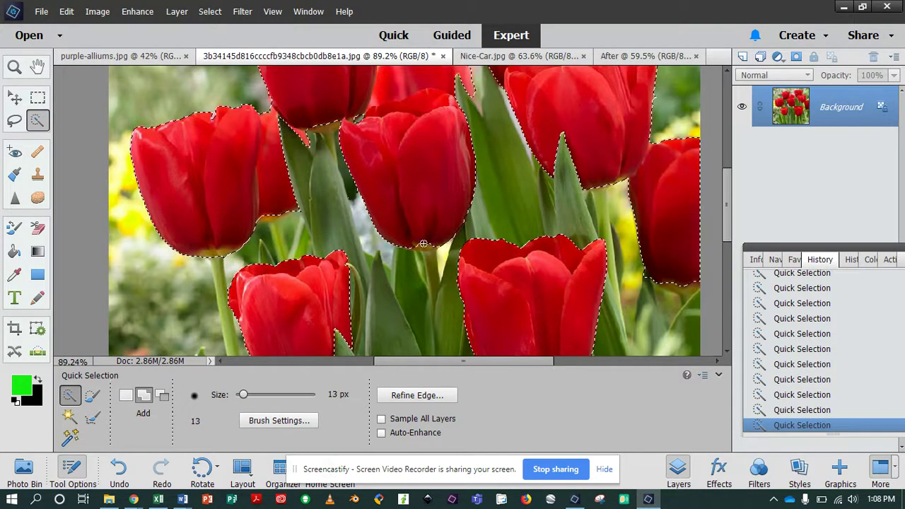
scroll(438, 233, "down", 1)
scroll(456, 237, "down", 5)
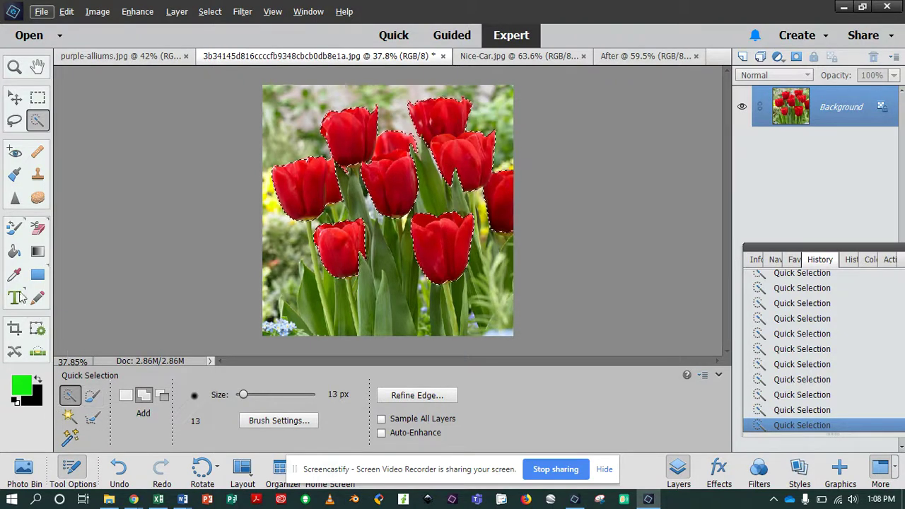
- Activate the Color Replacement brush and set the foreground color to dark purple #56045b
key("b")
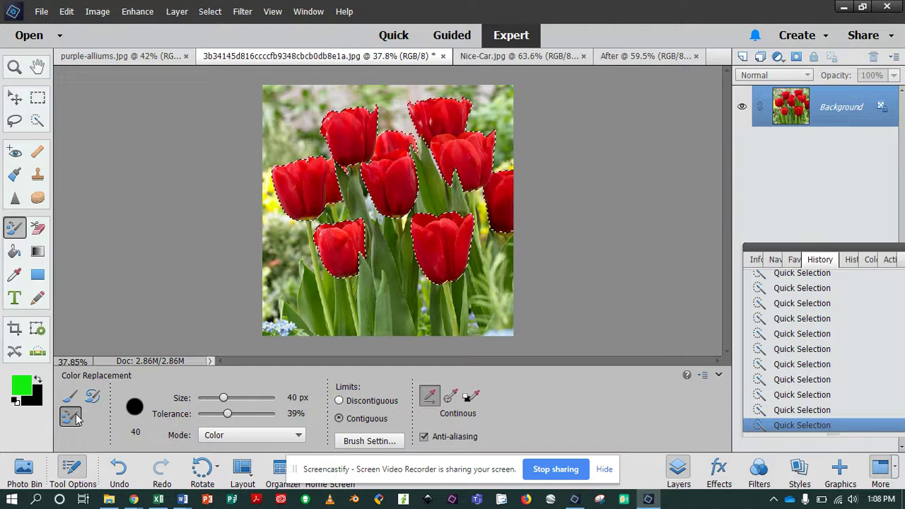
left_click(20, 385)
left_click(483, 284)
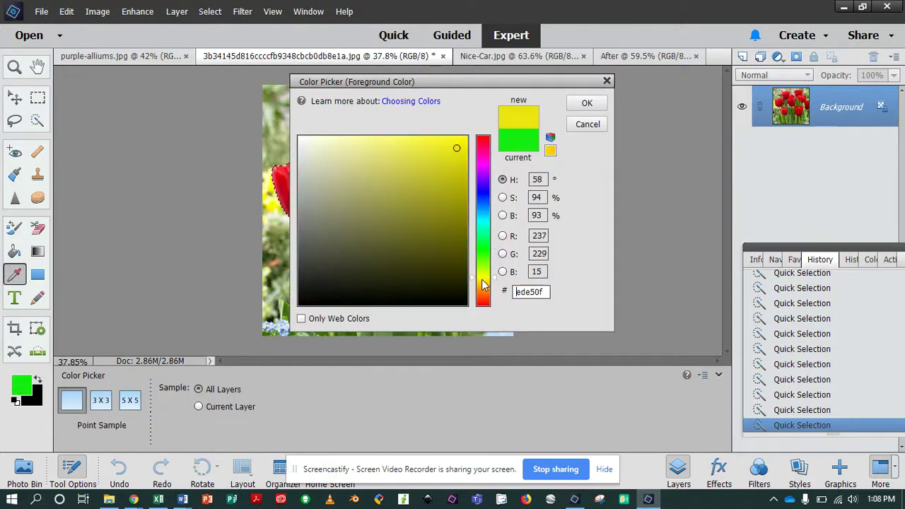
mouse_move(484, 284)
left_mouse_down()
mouse_move(486, 300)
mouse_move(487, 282)
left_mouse_up()
left_click(486, 167)
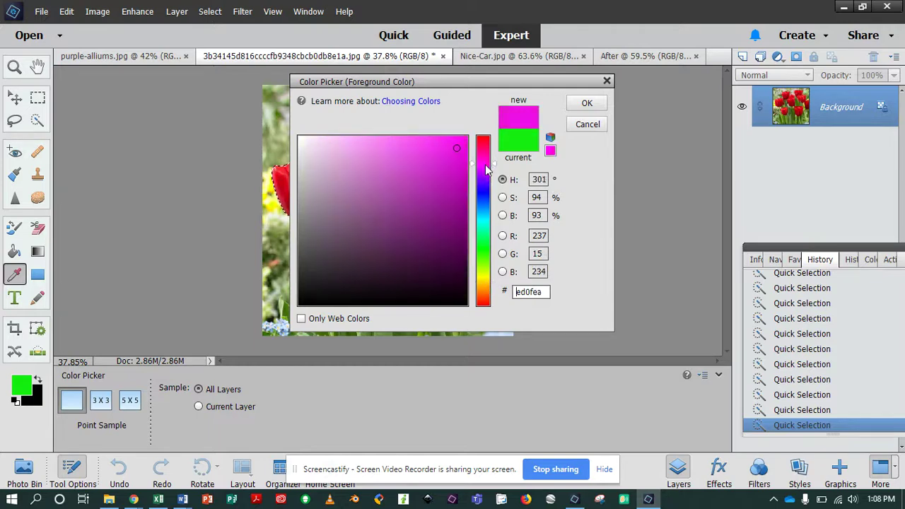
left_click(453, 251)
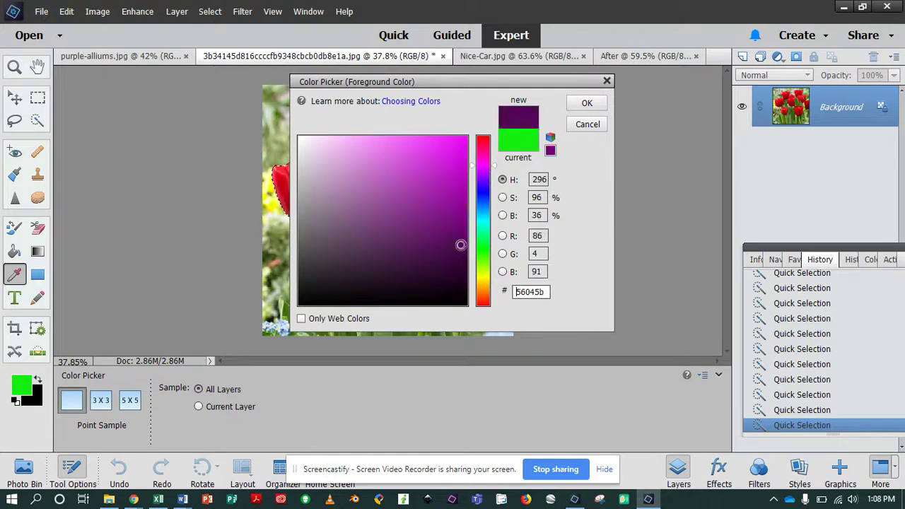
left_click(585, 105)
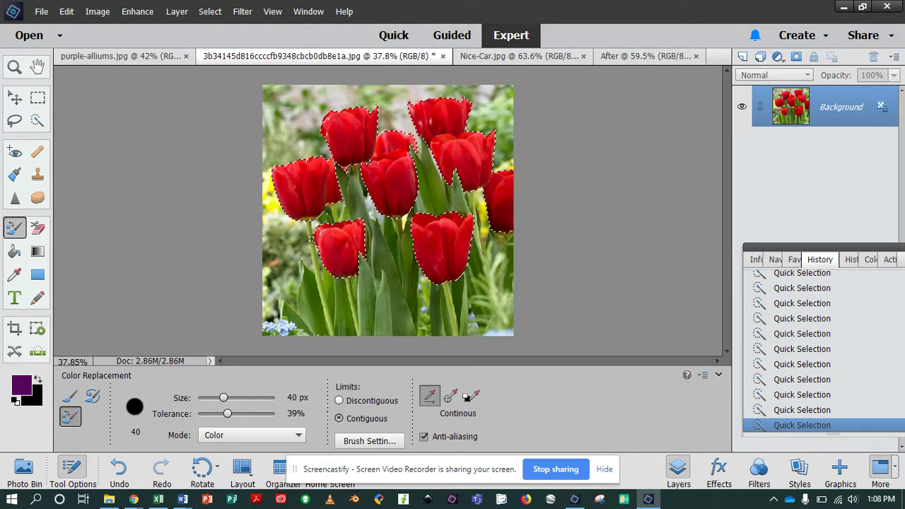
- Raise the Color Replacement tolerance to 51%, recolor all the selected tulips purple with the 40 px brush, and deselect
mouse_move(227, 414)
left_mouse_down()
mouse_move(244, 416)
mouse_move(235, 417)
left_mouse_up()
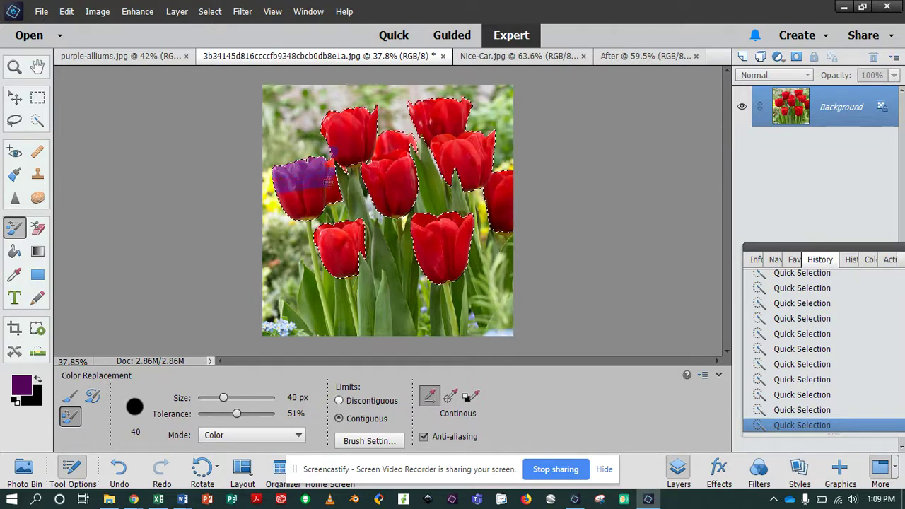
mouse_move(300, 204)
left_mouse_down()
mouse_move(306, 221)
mouse_move(338, 190)
left_mouse_up()
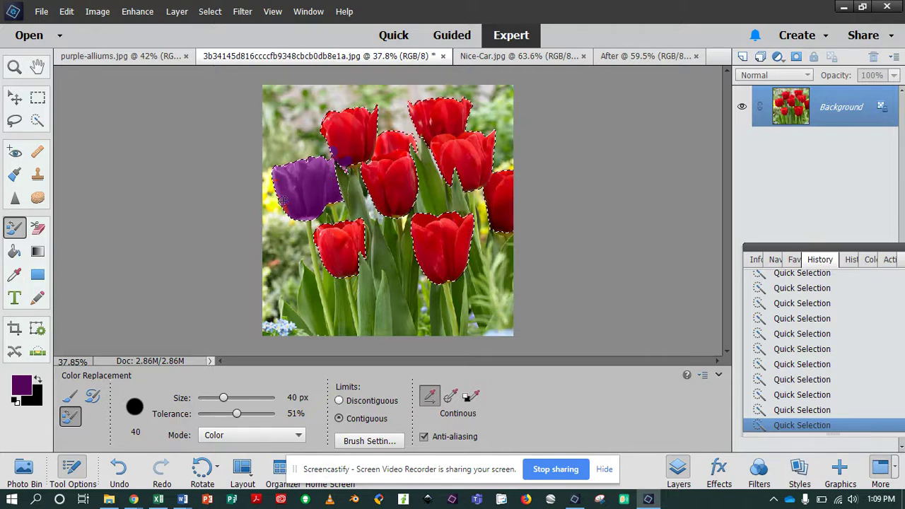
mouse_move(332, 180)
left_mouse_down()
mouse_move(368, 161)
mouse_move(361, 146)
mouse_move(363, 159)
mouse_move(353, 152)
mouse_move(367, 164)
mouse_move(384, 149)
mouse_move(381, 186)
mouse_move(374, 156)
mouse_move(383, 136)
mouse_move(350, 136)
mouse_move(351, 116)
mouse_move(374, 110)
mouse_move(324, 120)
mouse_move(335, 119)
mouse_move(333, 151)
mouse_move(355, 150)
mouse_move(373, 120)
mouse_move(357, 133)
mouse_move(373, 139)
mouse_move(374, 127)
mouse_move(385, 143)
mouse_move(400, 135)
mouse_move(421, 157)
mouse_move(377, 129)
mouse_move(418, 146)
mouse_move(382, 218)
mouse_move(403, 206)
mouse_move(409, 192)
mouse_move(339, 253)
mouse_move(307, 247)
mouse_move(356, 234)
mouse_move(340, 222)
mouse_move(302, 250)
mouse_move(325, 259)
mouse_move(358, 251)
mouse_move(338, 276)
mouse_move(353, 273)
mouse_move(366, 233)
mouse_move(418, 214)
mouse_move(432, 275)
mouse_move(422, 263)
mouse_move(432, 274)
mouse_move(443, 257)
mouse_move(452, 207)
mouse_move(454, 227)
mouse_move(473, 210)
mouse_move(468, 246)
mouse_move(473, 212)
mouse_move(492, 189)
mouse_move(504, 236)
mouse_move(486, 164)
mouse_move(485, 218)
mouse_move(513, 224)
mouse_move(471, 177)
mouse_move(479, 145)
mouse_move(419, 143)
mouse_move(450, 192)
mouse_move(472, 142)
mouse_move(406, 133)
mouse_move(459, 116)
mouse_move(425, 110)
mouse_move(439, 98)
mouse_move(469, 97)
mouse_move(440, 118)
left_mouse_up()
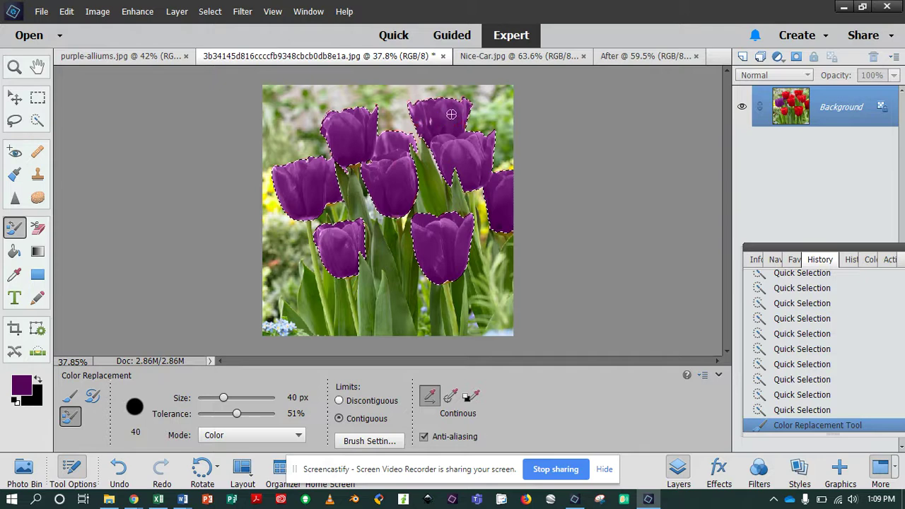
mouse_move(381, 105)
left_mouse_down()
mouse_move(440, 126)
mouse_move(395, 218)
left_mouse_up()
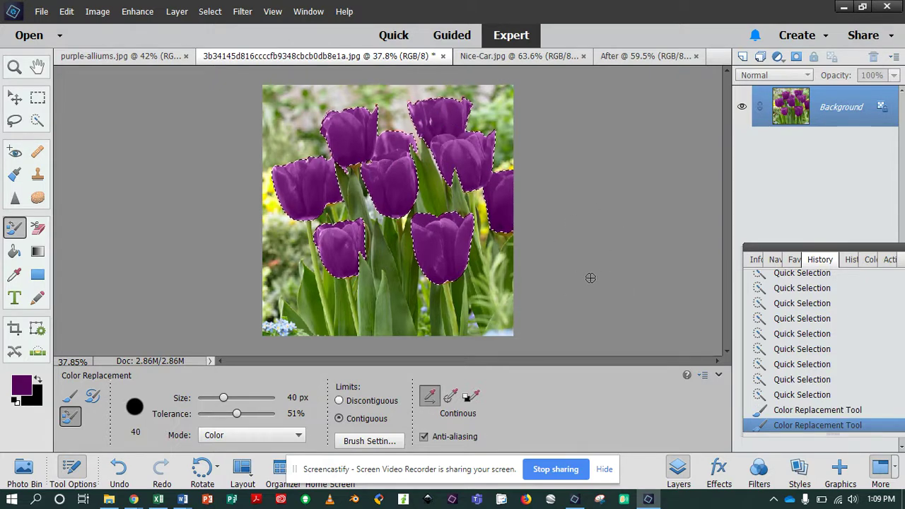
key("ctrl+d")
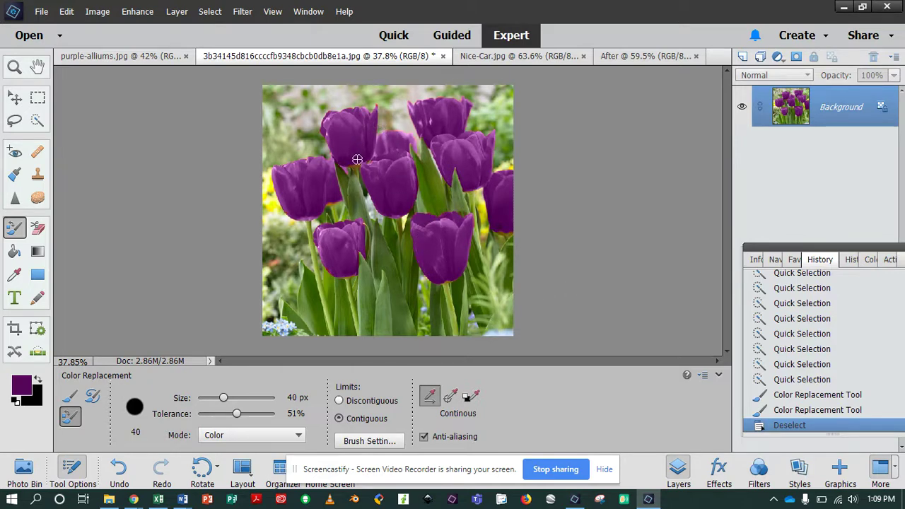
- Switch to the Impressionist Brush and set its opacity to 49%
scroll(357, 159, "up", 8)
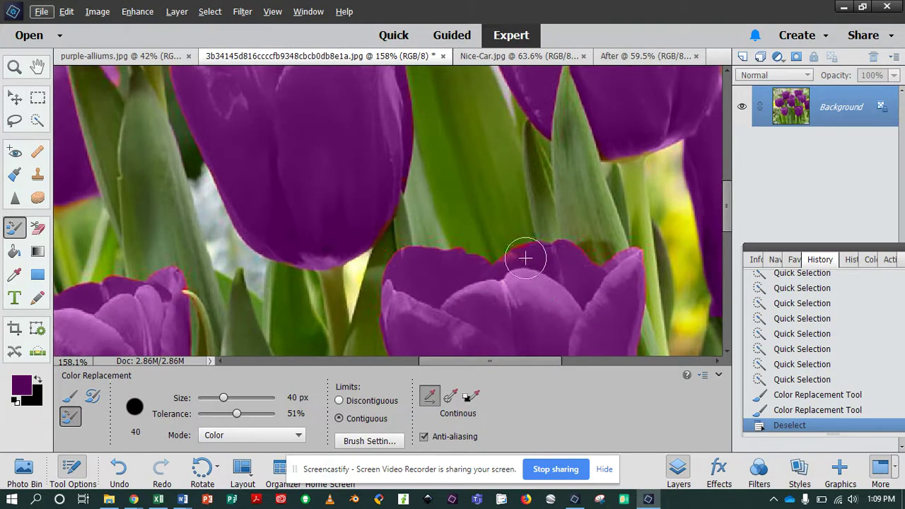
scroll(392, 241, "down", 6)
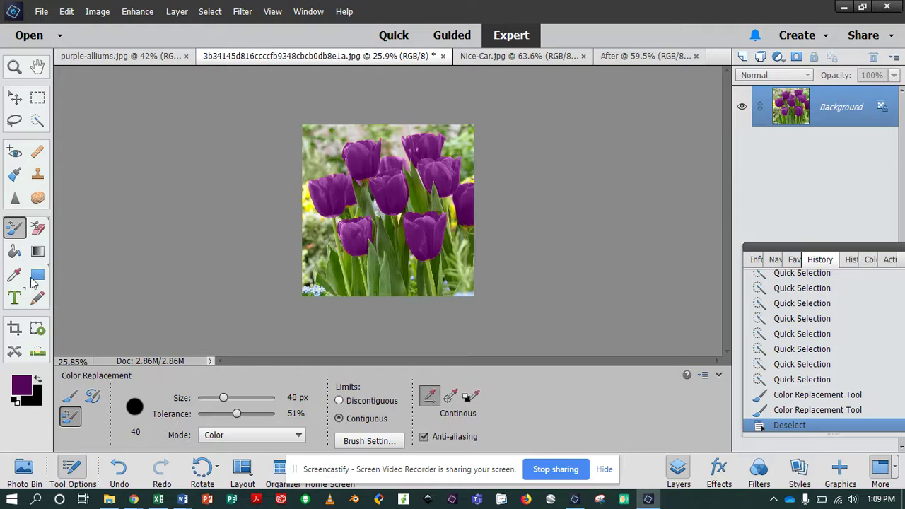
left_click(69, 398)
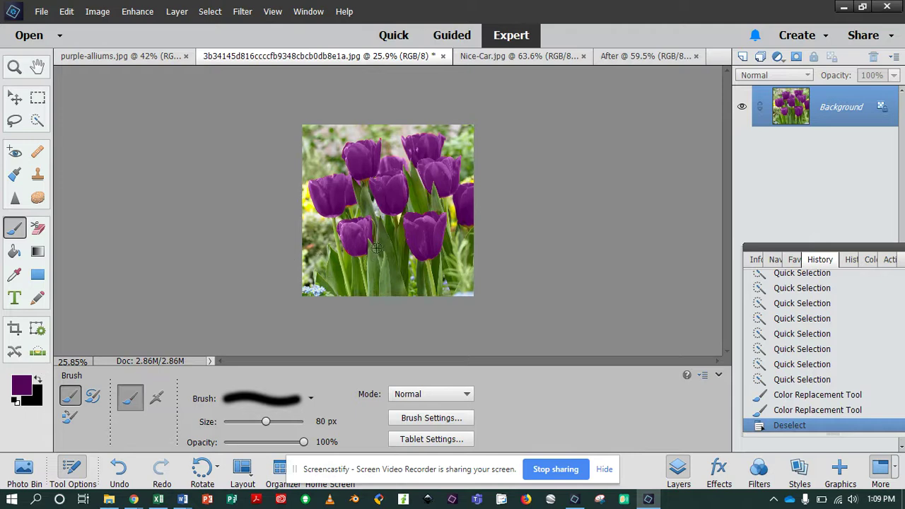
left_click(94, 397)
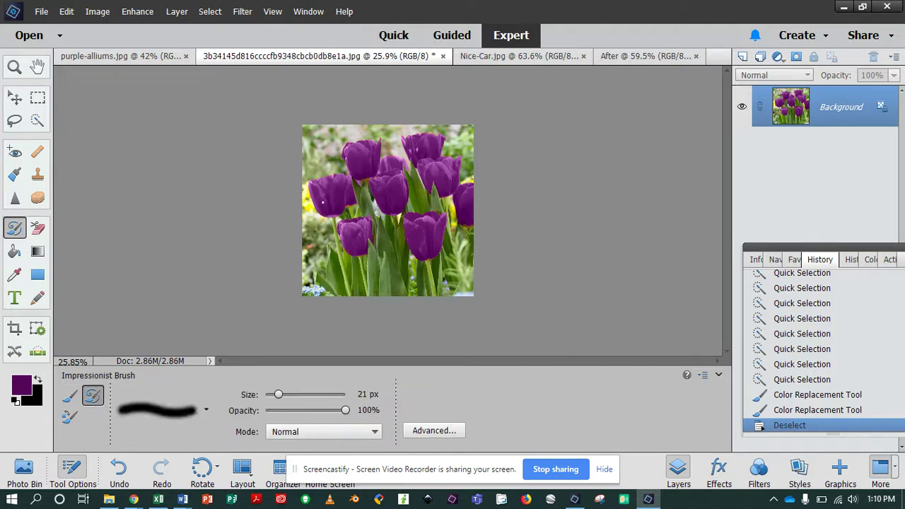
left_click(305, 410)
- Try a 250 px Impressionist Brush stroke on the small lower-left tulip, and revert to the Deselect history state
key("bracketright")
key("bracketright")
key("bracketright")
key("bracketright")
key("bracketright")
key("bracketright")
key("bracketright")
key("bracketright")
key("bracketright")
key("bracketright")
key("bracketright")
key("bracketright")
key("bracketright")
key("bracketright")
key("bracketright")
key("bracketright")
key("bracketright")
key("bracketright")
key("bracketright")
key("bracketright")
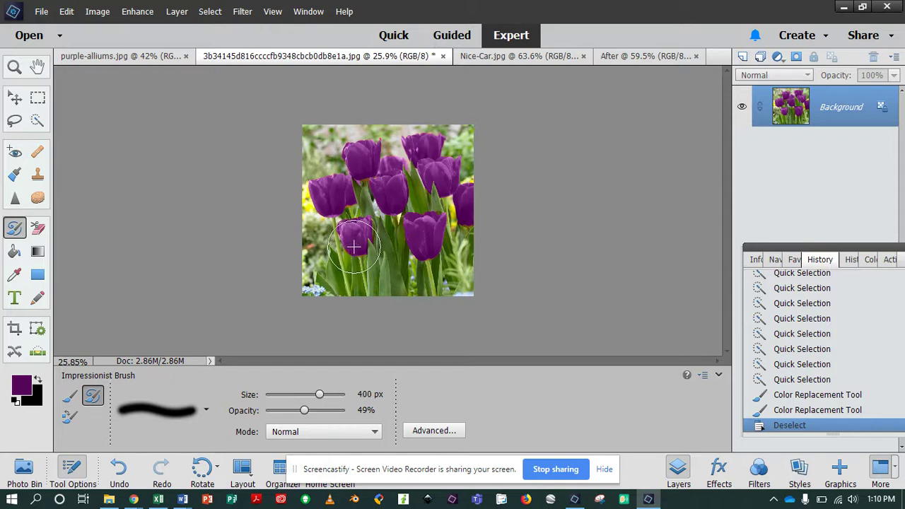
key("bracketleft")
key("bracketleft")
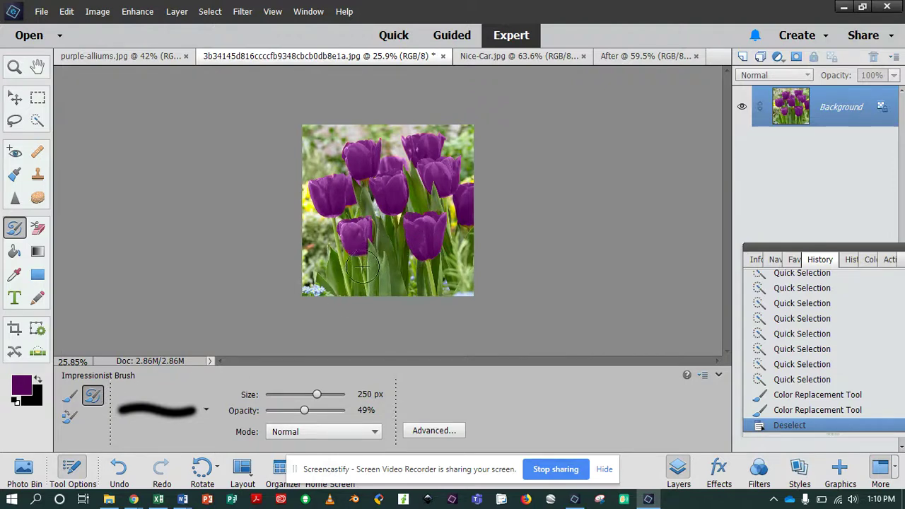
left_click_drag(354, 238, 354, 237)
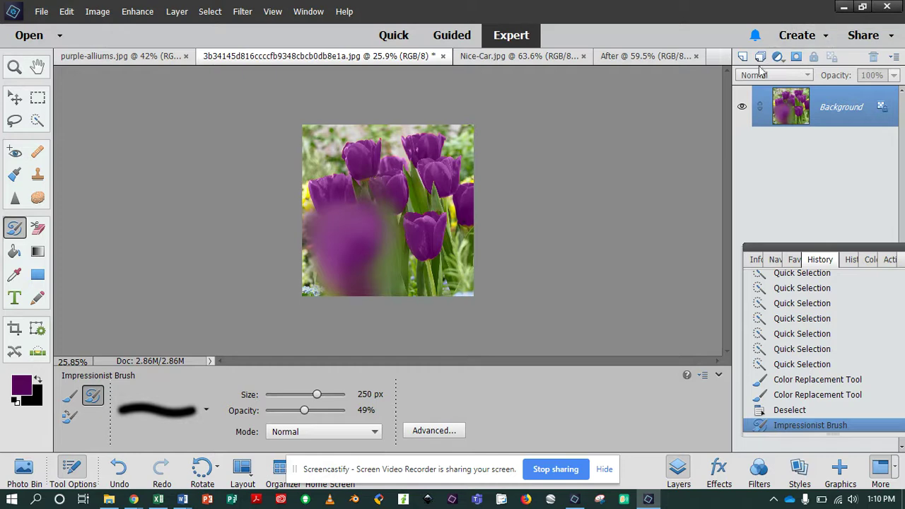
left_click(788, 410)
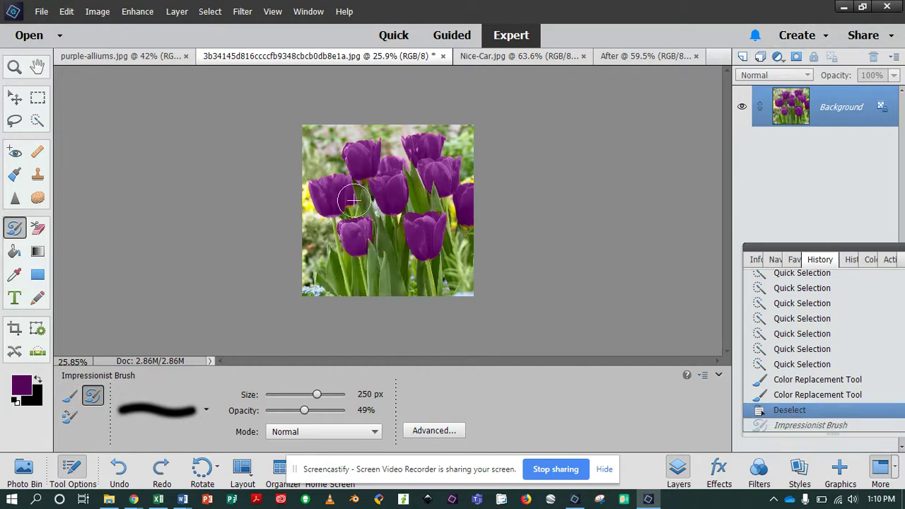
- Reduce the Impressionist Brush size to 38 px
key("bracketleft")
key("bracketleft")
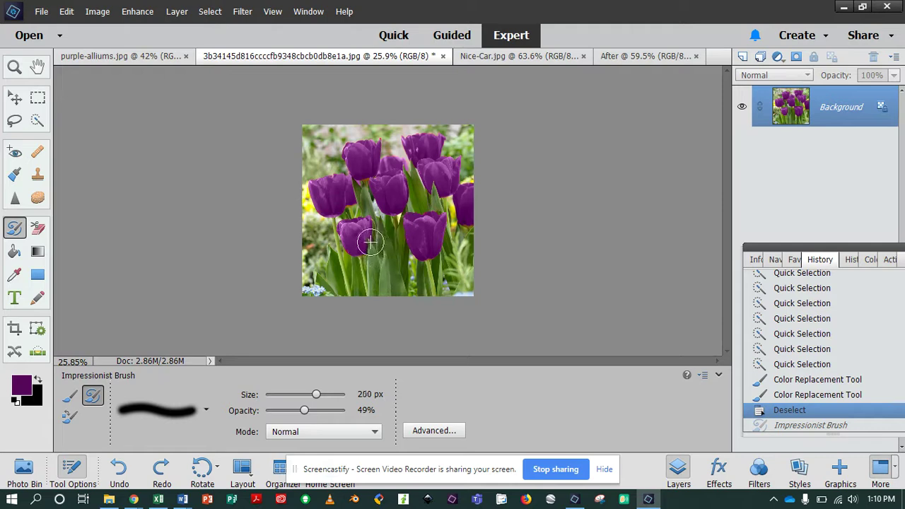
key("bracketleft")
key("bracketleft")
key("bracketleft")
key("bracketleft")
left_click(306, 397)
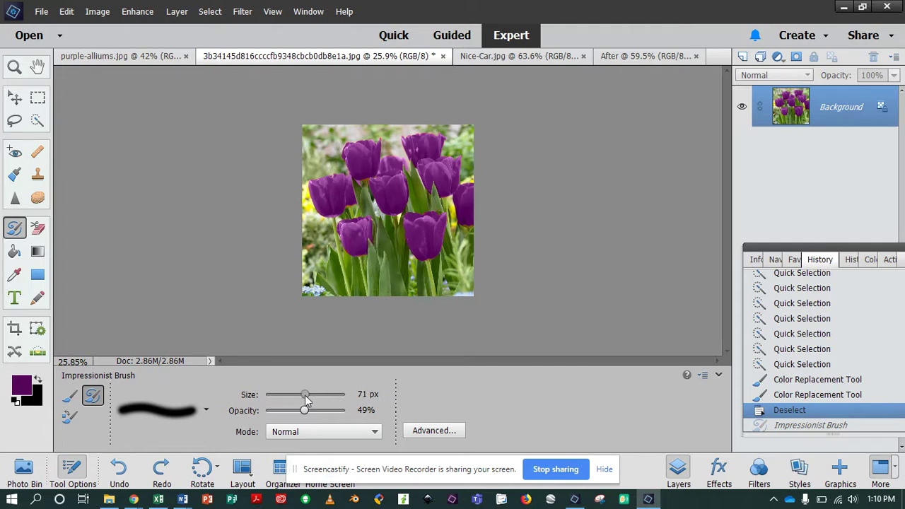
left_click_drag(306, 397, 290, 397)
left_click(343, 433)
left_click(440, 432)
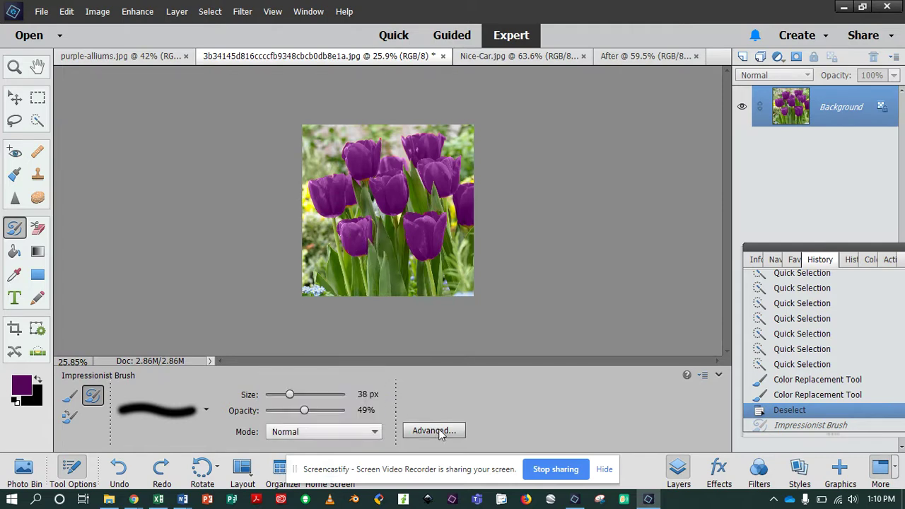
- Lower the painting area slightly in the Impressionist Brush's advanced settings, keeping the Tight Short style
left_click(440, 431)
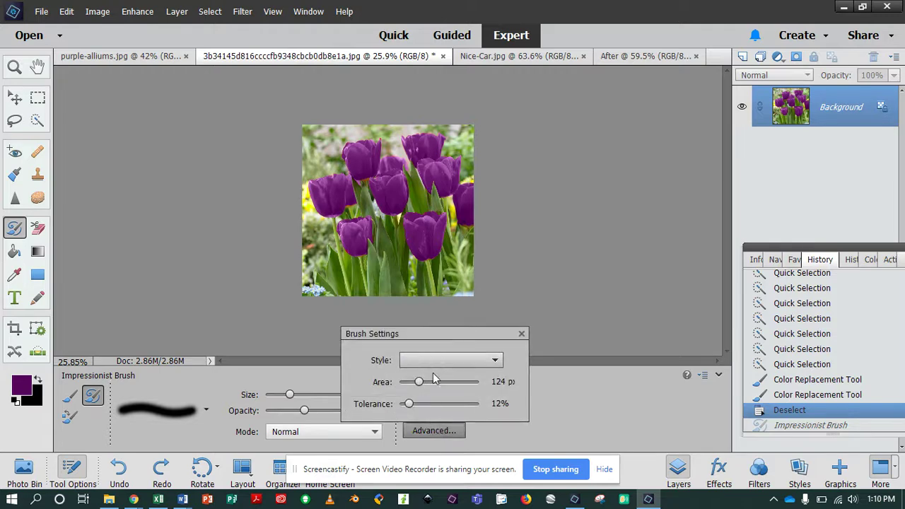
left_click(449, 360)
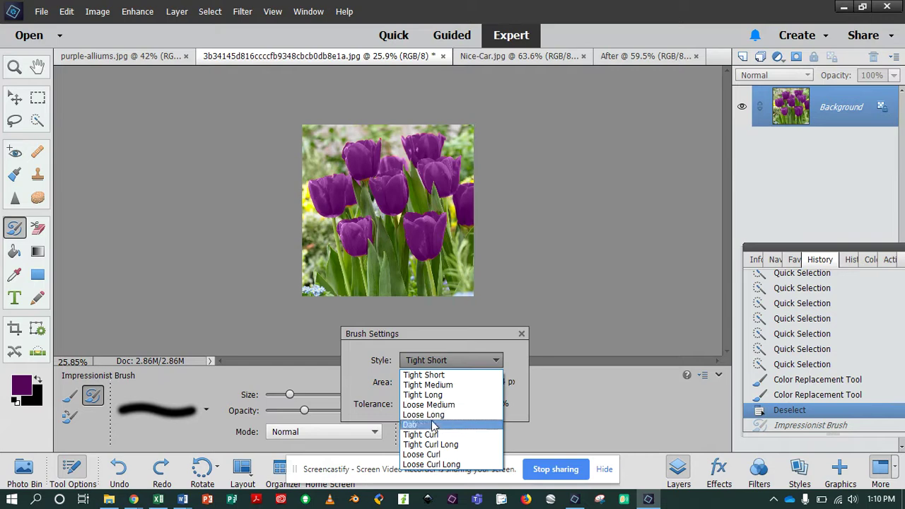
left_click(380, 405)
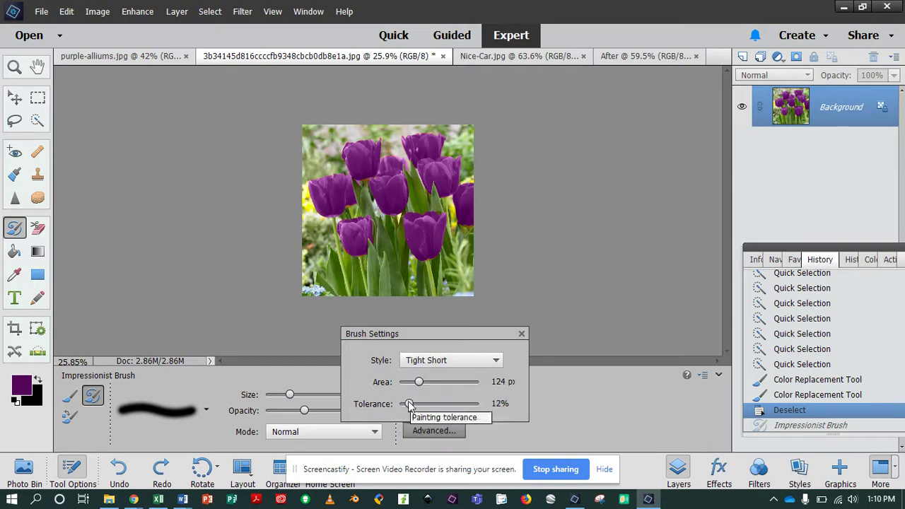
left_click_drag(419, 382, 412, 383)
left_click(531, 382)
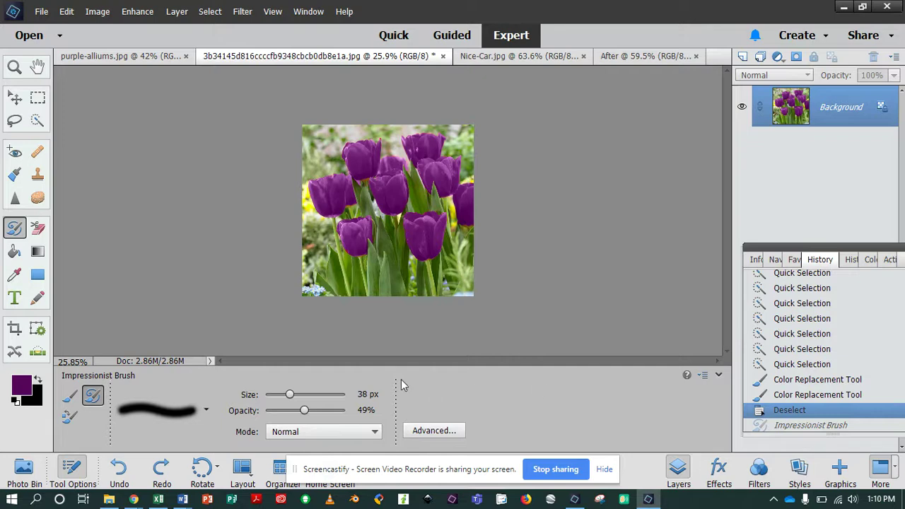
- Dab the 38 px Impressionist Brush over the small lower-left tulip and the tulip at the far left
left_click_drag(348, 230, 353, 229)
left_click(363, 228)
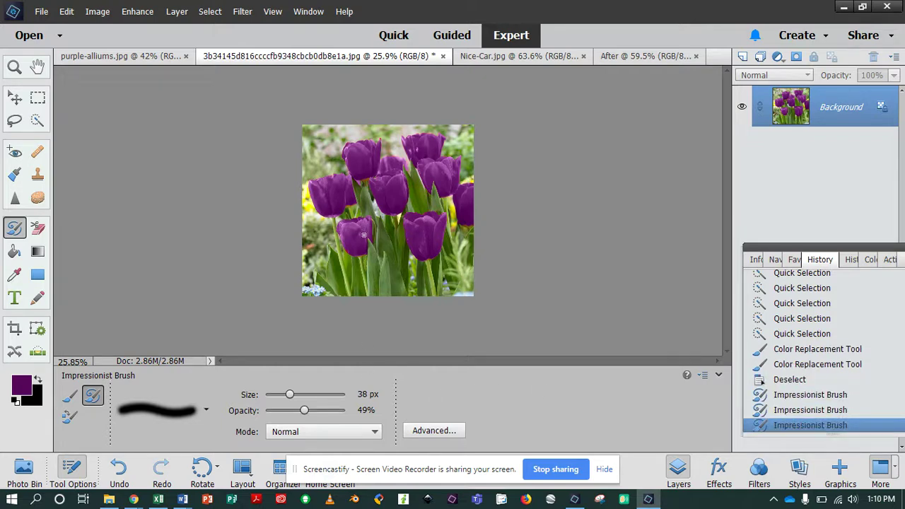
left_click(359, 235)
left_click(355, 240)
left_click(352, 247)
left_click(356, 248)
left_click(350, 212)
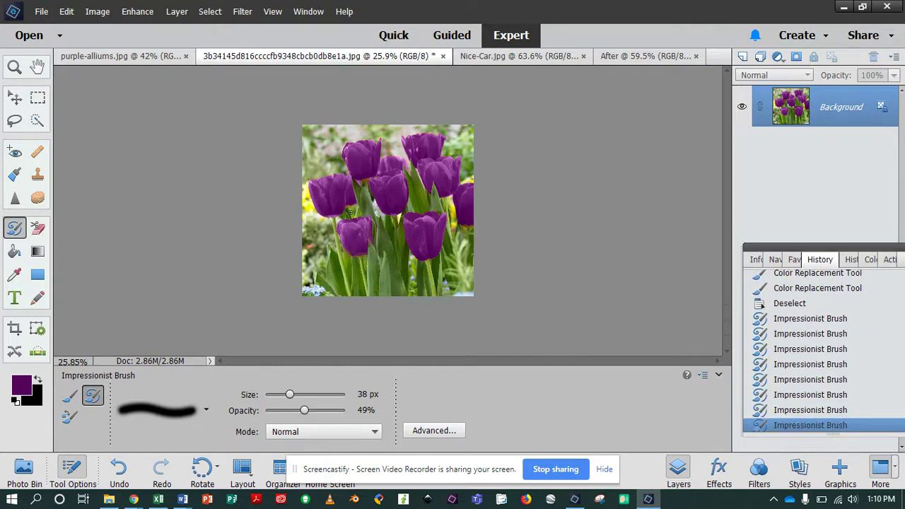
left_click(327, 196)
left_click(336, 187)
left_click(339, 182)
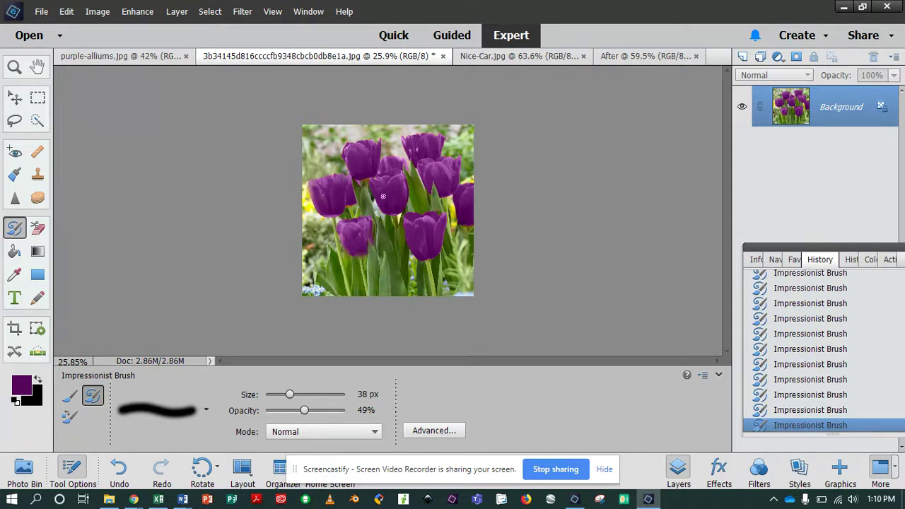
- Soften the upper-left tulip and the two upper-right tulips with Impressionist Brush strokes
scroll(401, 200, "up", 5)
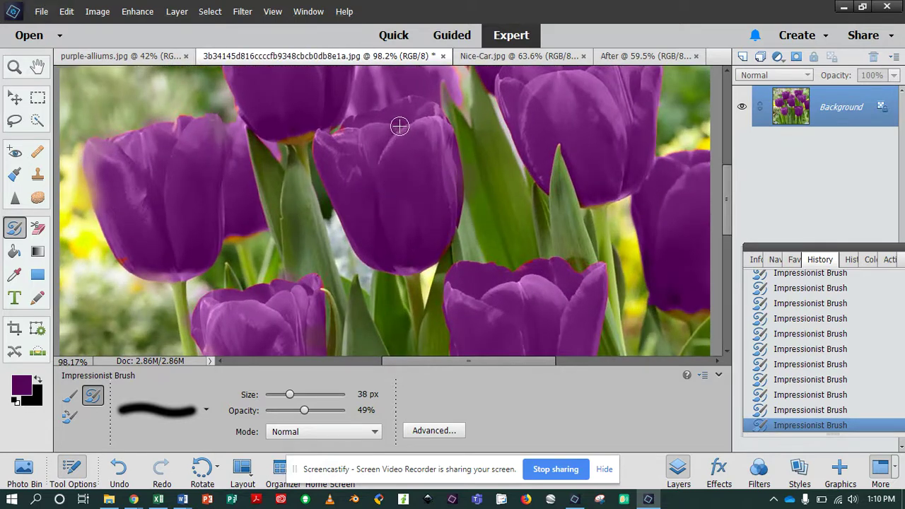
scroll(306, 103, "up", 2)
scroll(306, 103, "up", 3)
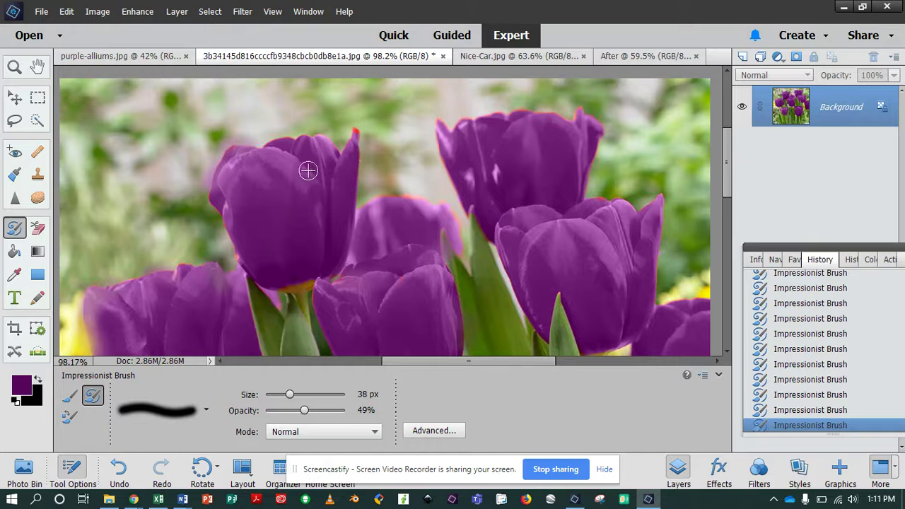
mouse_move(477, 157)
left_mouse_down()
mouse_move(523, 190)
mouse_move(553, 163)
mouse_move(567, 187)
mouse_move(564, 248)
left_mouse_up()
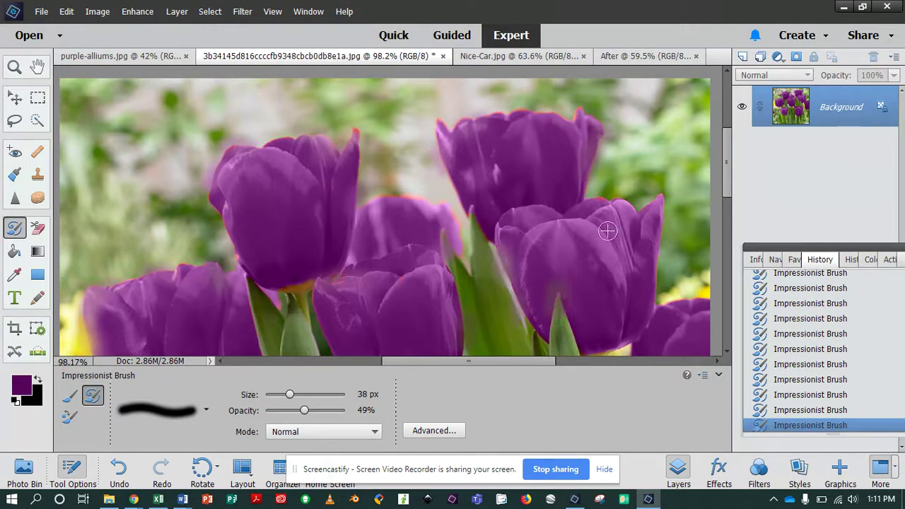
- Paint over the upper petals and edges of the large lower-right tulip with the Impressionist Brush
scroll(622, 277, "down", 5)
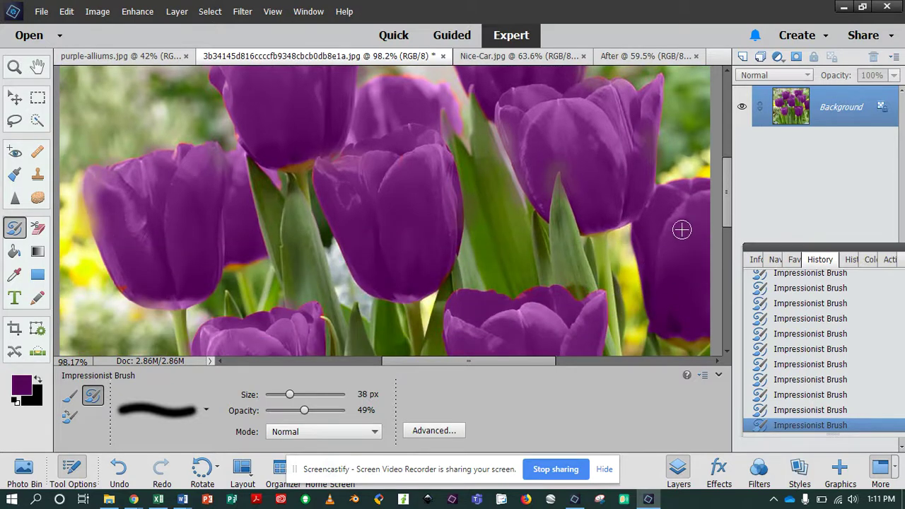
scroll(584, 307, "down", 5)
scroll(511, 237, "down", 2)
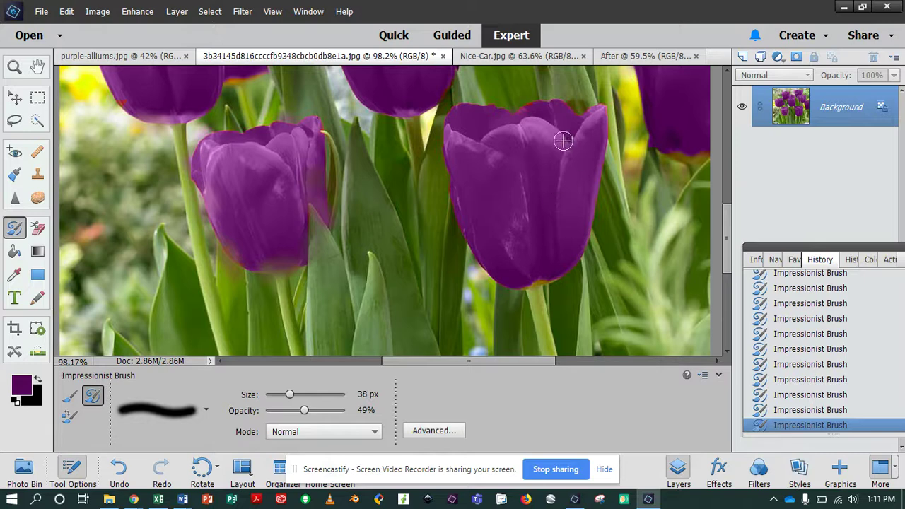
mouse_move(563, 139)
left_mouse_down()
mouse_move(584, 135)
mouse_move(593, 145)
left_mouse_up()
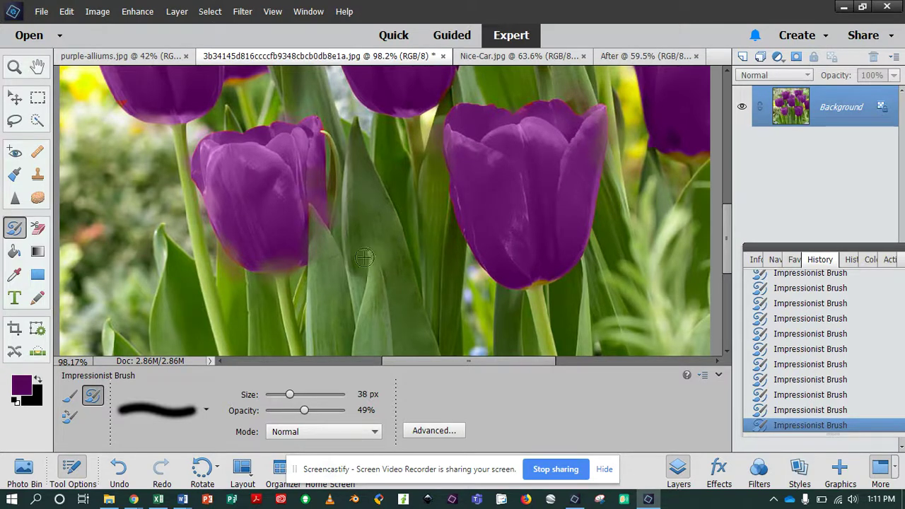
- Raise the Impressionist Brush opacity to 53% and smear the small blue flowers and nearby leaves in the photo's lower-left corner
scroll(380, 317, "down", 5)
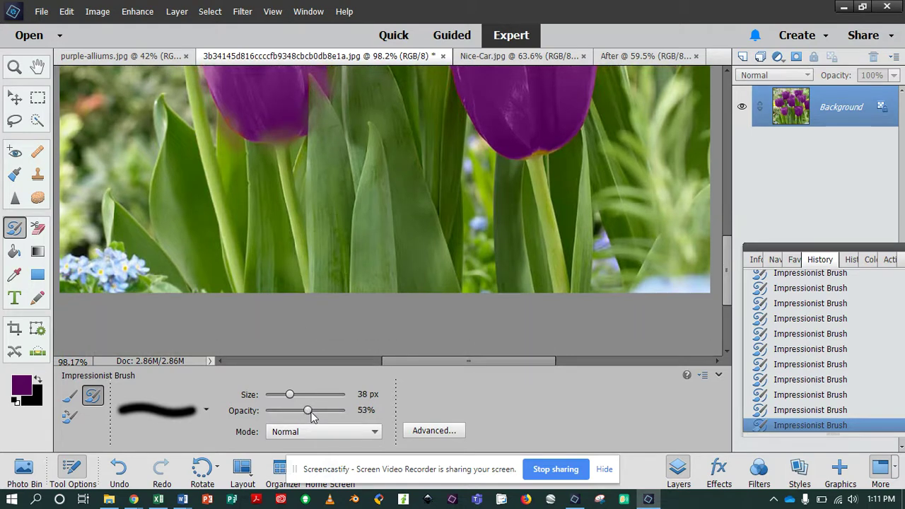
mouse_move(179, 230)
left_mouse_down()
mouse_move(186, 195)
mouse_move(169, 173)
mouse_move(196, 261)
mouse_move(135, 229)
mouse_move(99, 269)
left_mouse_up()
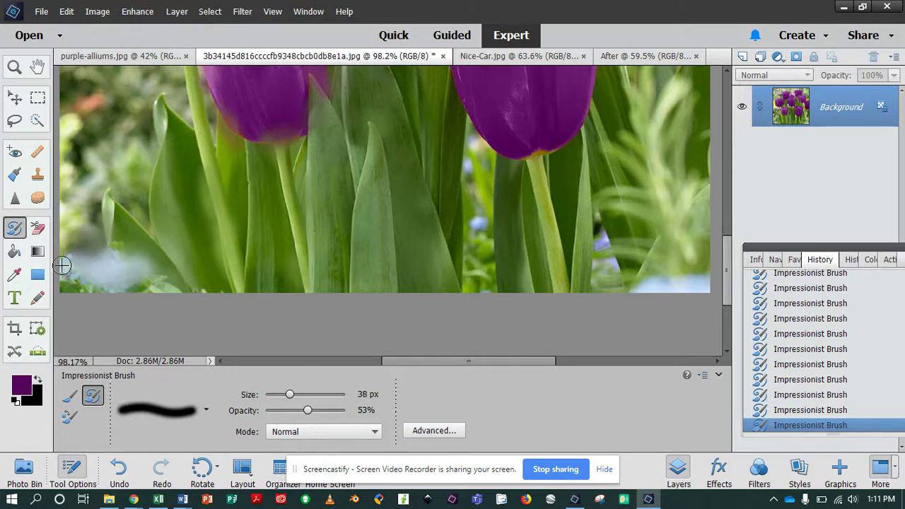
scroll(106, 149, "up", 5)
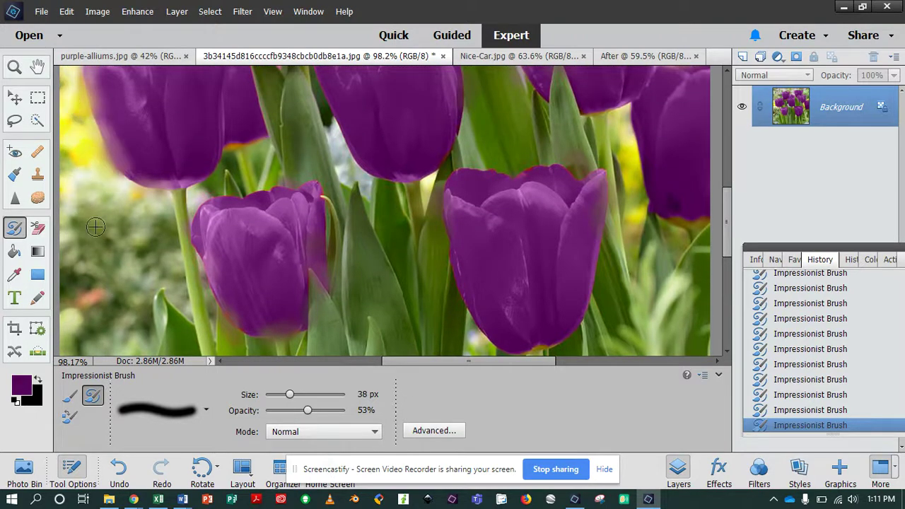
scroll(136, 223, "down", 1)
- Switch back to the Color Replacement brush
scroll(136, 224, "down", 5)
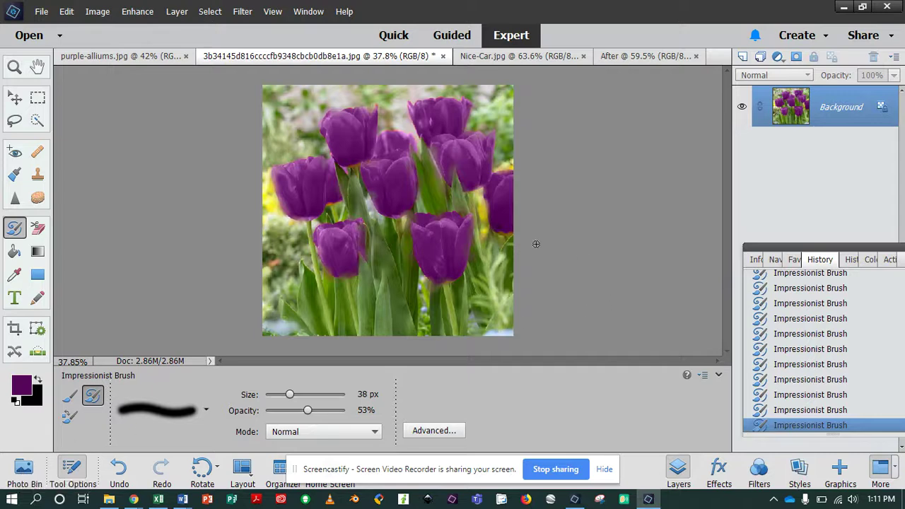
left_click(74, 400)
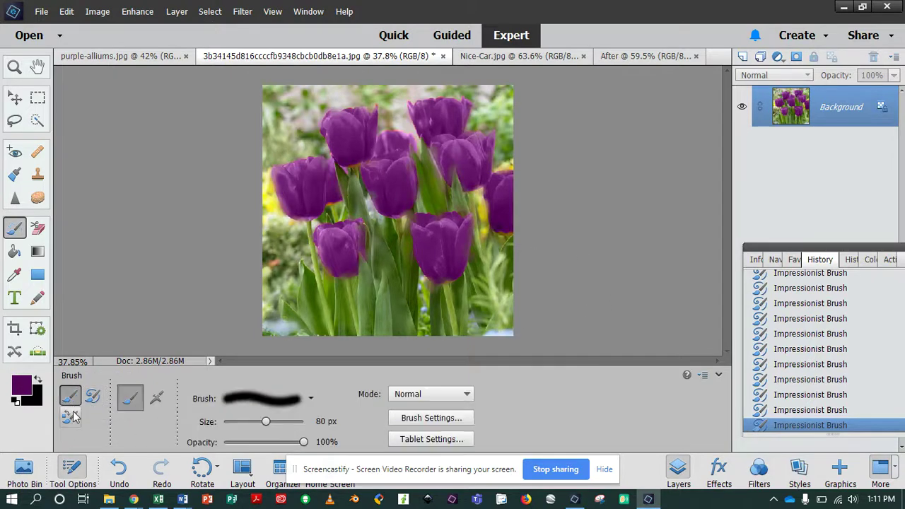
left_click(70, 417)
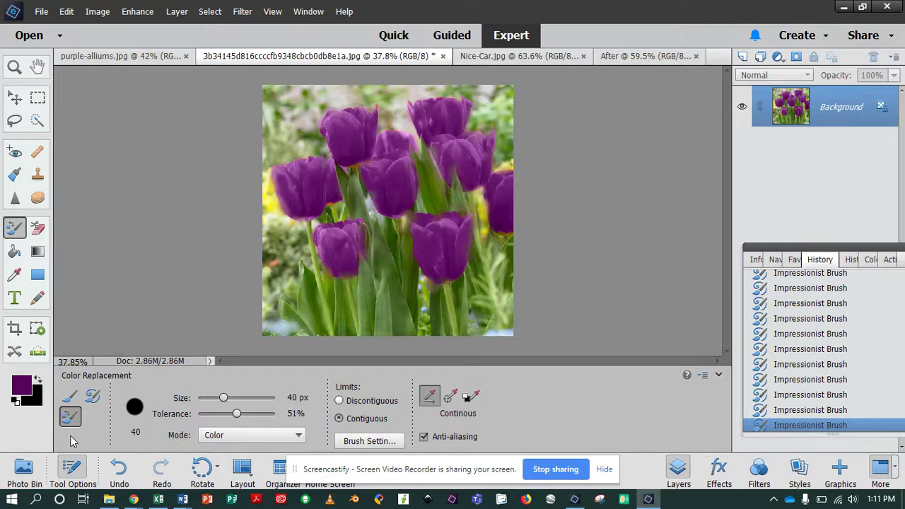